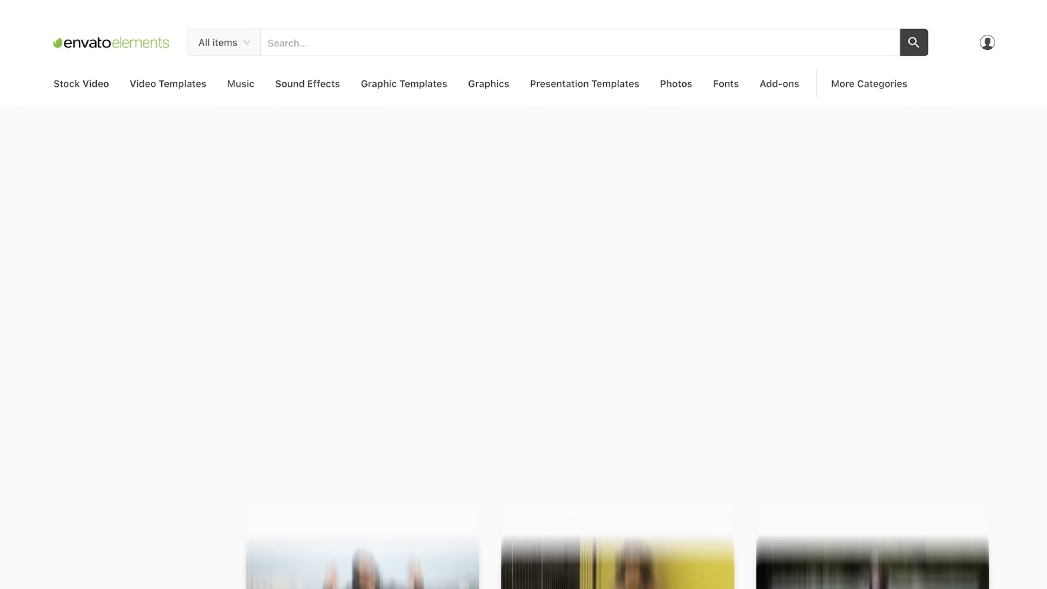
Return the playhead to frame 0 and preview the TG Lower Third animation
{"action": "scroll", "coordinate": [619, 346], "scroll_direction": "down", "scroll_amount": 5}
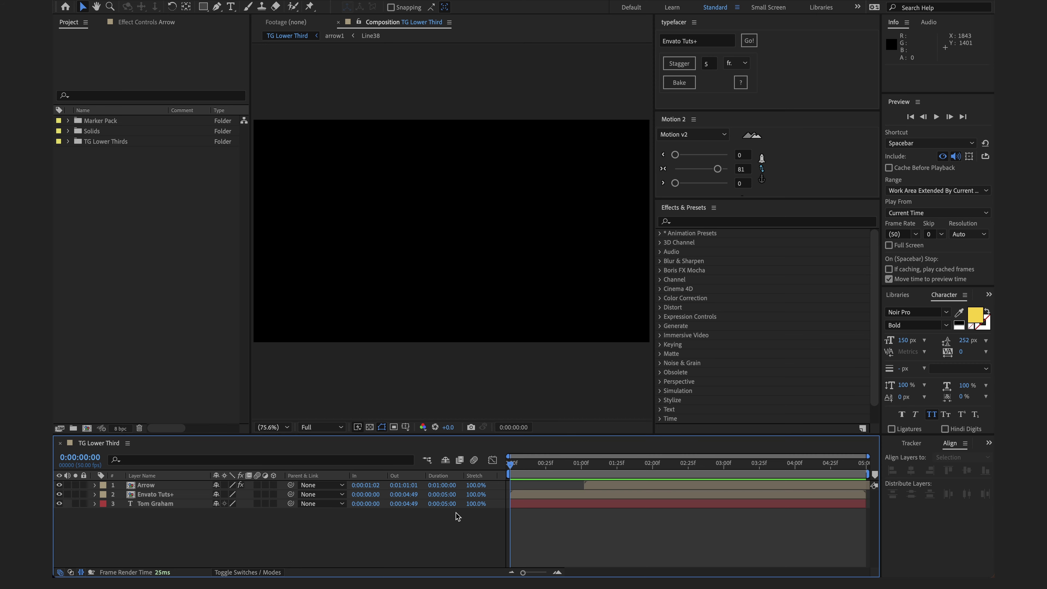
{"action": "left_click", "coordinate": [510, 465]}
{"action": "left_click", "coordinate": [509, 465]}
{"action": "key", "text": "space"}
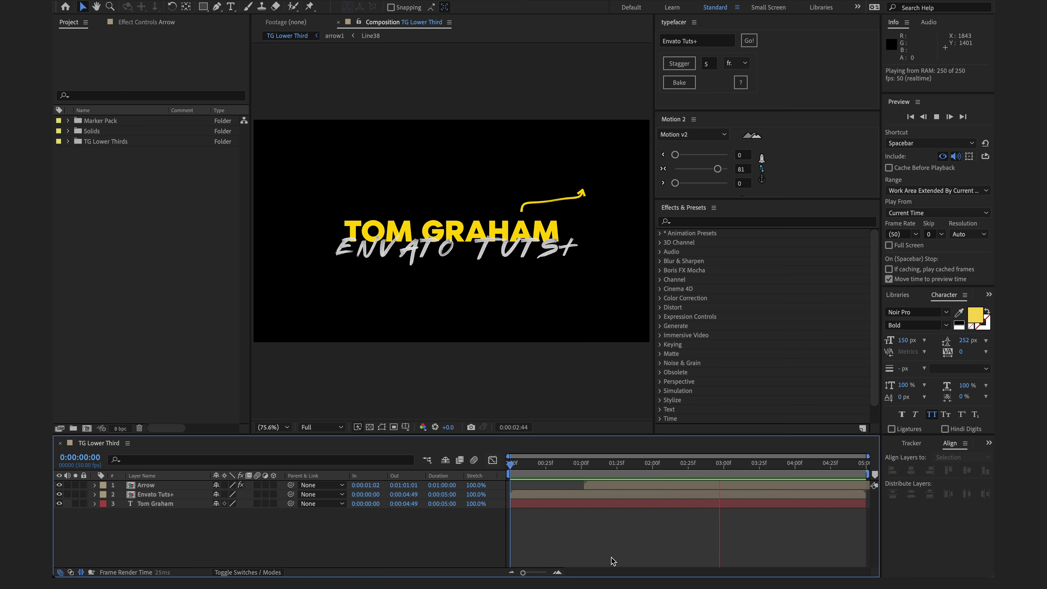
Toggle the transparency grid on and back off, then bring up the Window menu
{"action": "left_click", "coordinate": [370, 427]}
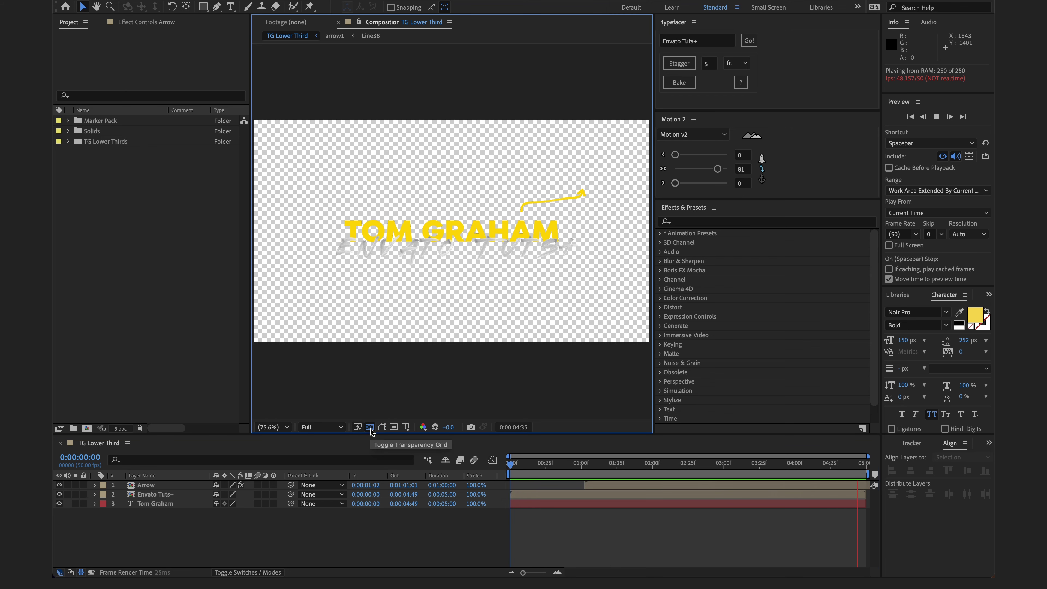
{"action": "left_click", "coordinate": [370, 427]}
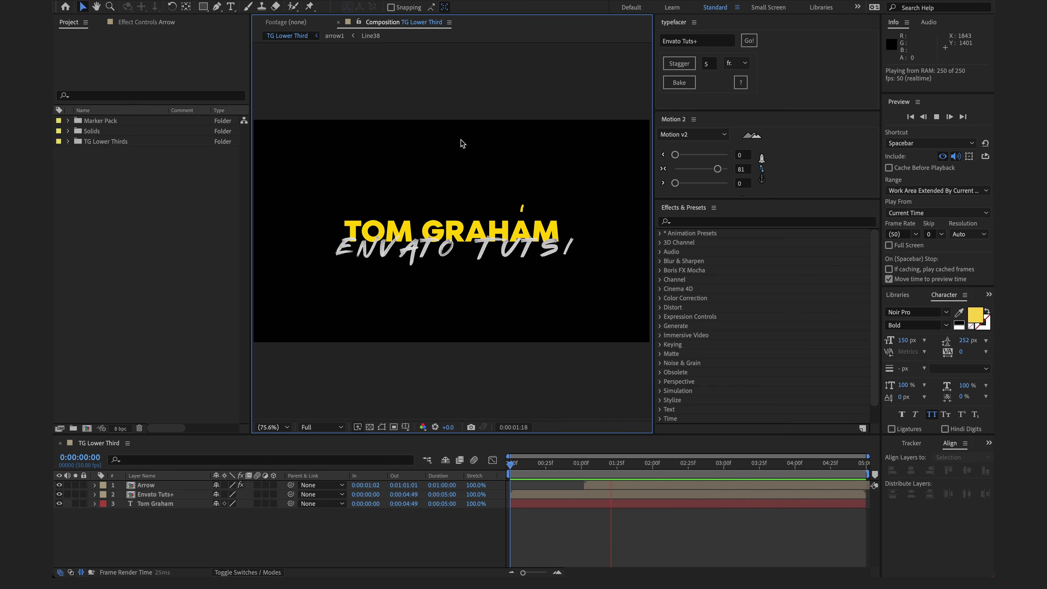
{"action": "left_click", "coordinate": [381, 9]}
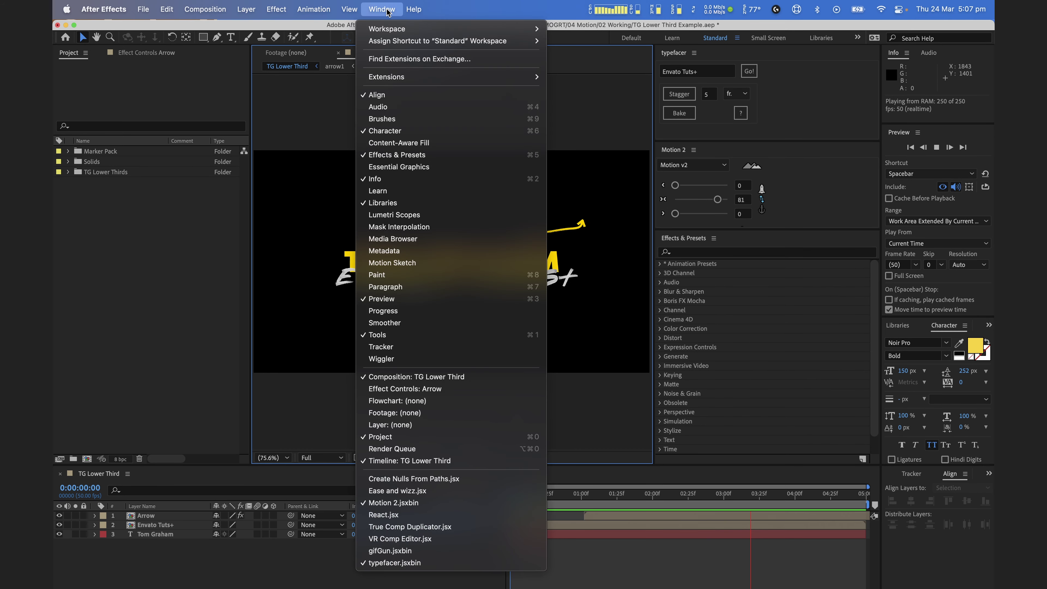
Show Essential Graphics, widen the Composition panel, and make TG Lower Third the primary composition
{"action": "left_click", "coordinate": [410, 167]}
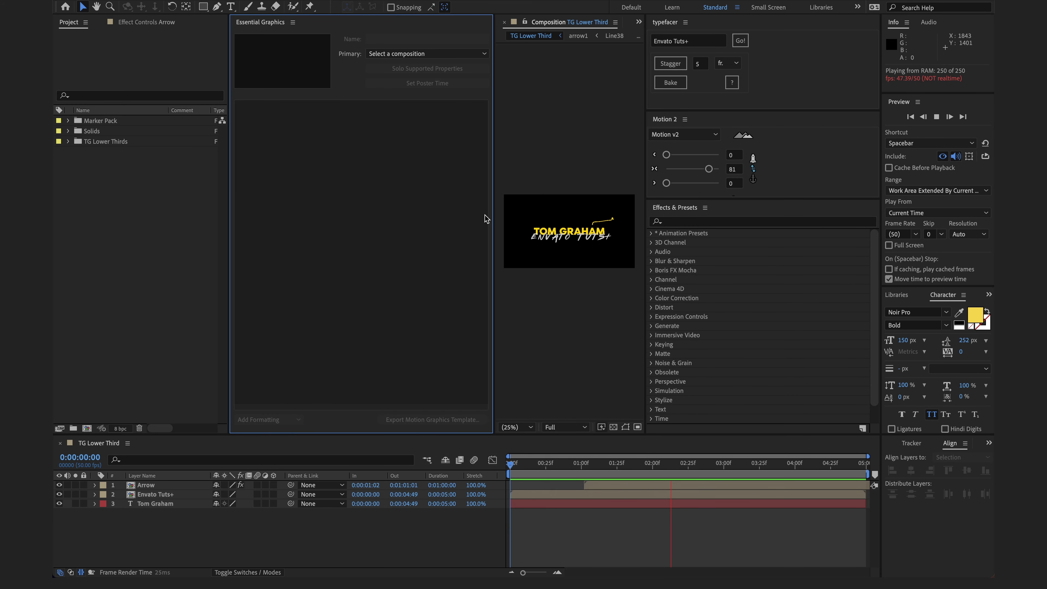
{"action": "left_click_drag", "start_coordinate": [491, 210], "coordinate": [320, 206]}
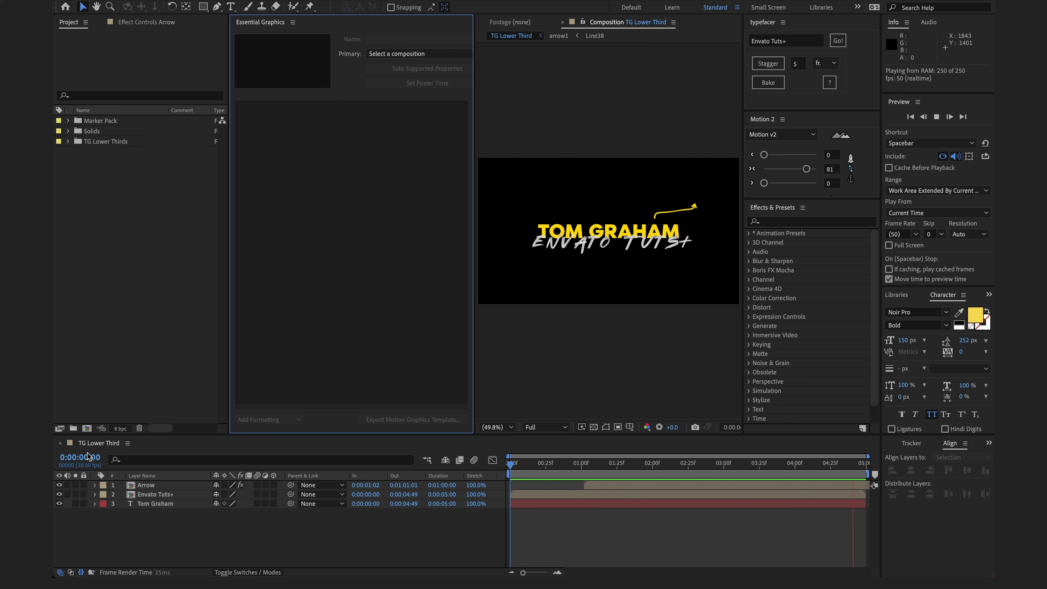
{"action": "left_click", "coordinate": [443, 57]}
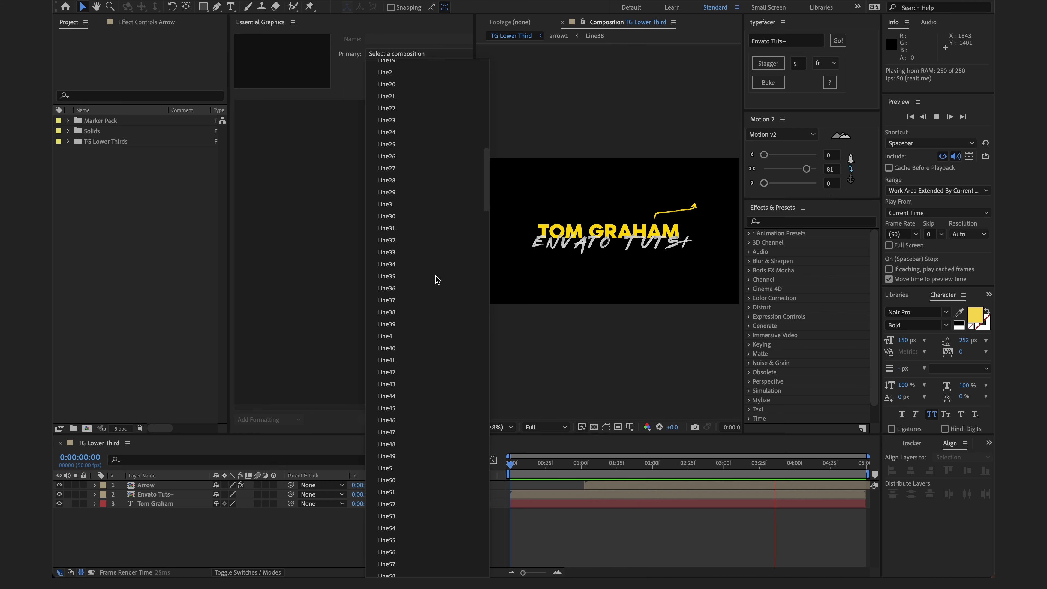
{"action": "scroll", "coordinate": [435, 276], "scroll_direction": "down", "scroll_amount": 10}
{"action": "scroll", "coordinate": [435, 277], "scroll_direction": "down", "scroll_amount": 3}
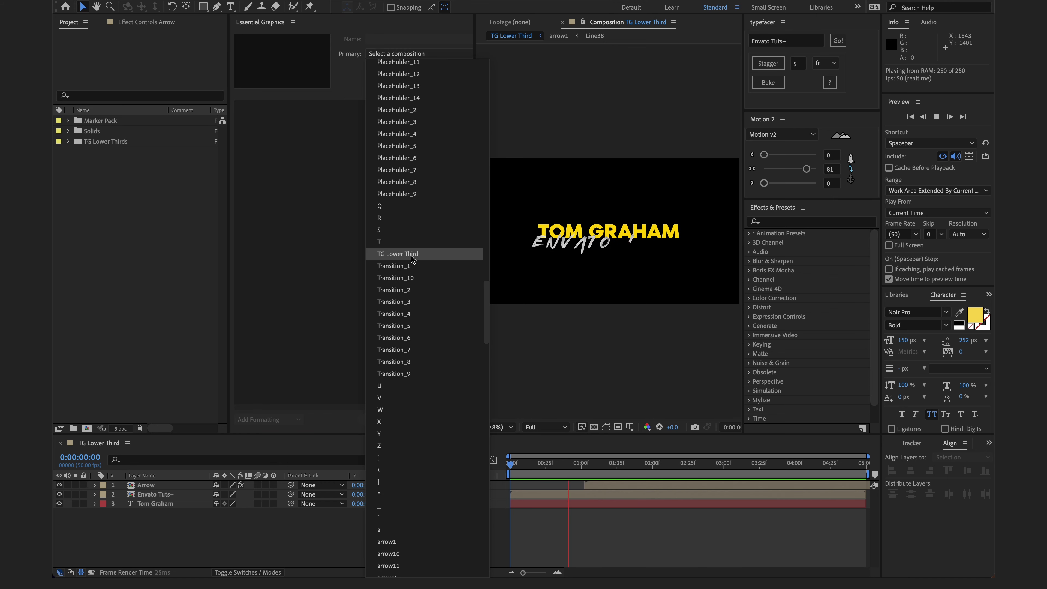
{"action": "left_click", "coordinate": [448, 254]}
{"action": "left_click", "coordinate": [429, 38]}
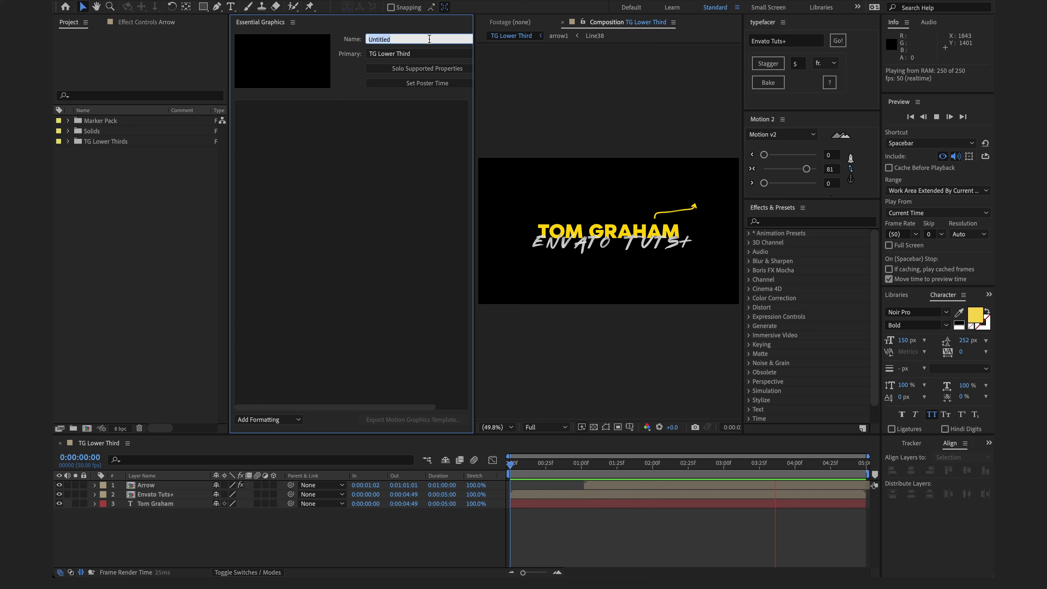
Enter 'TG L3 Marker' as the template name and return focus to the Timeline
{"action": "type", "text": "TG L3 Marker"}
{"action": "left_click", "coordinate": [415, 126]}
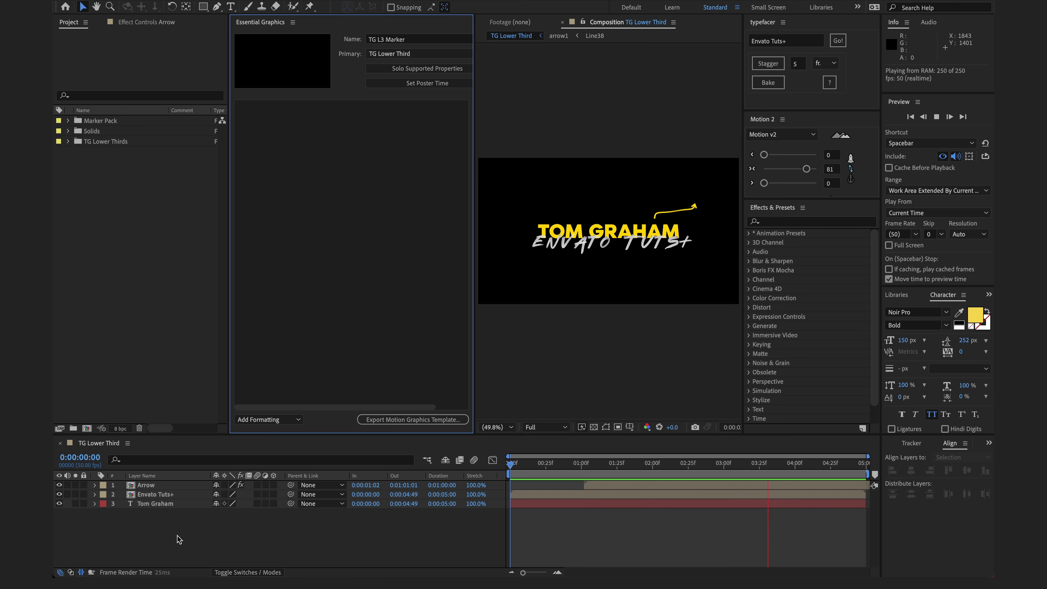
{"action": "left_click", "coordinate": [161, 516]}
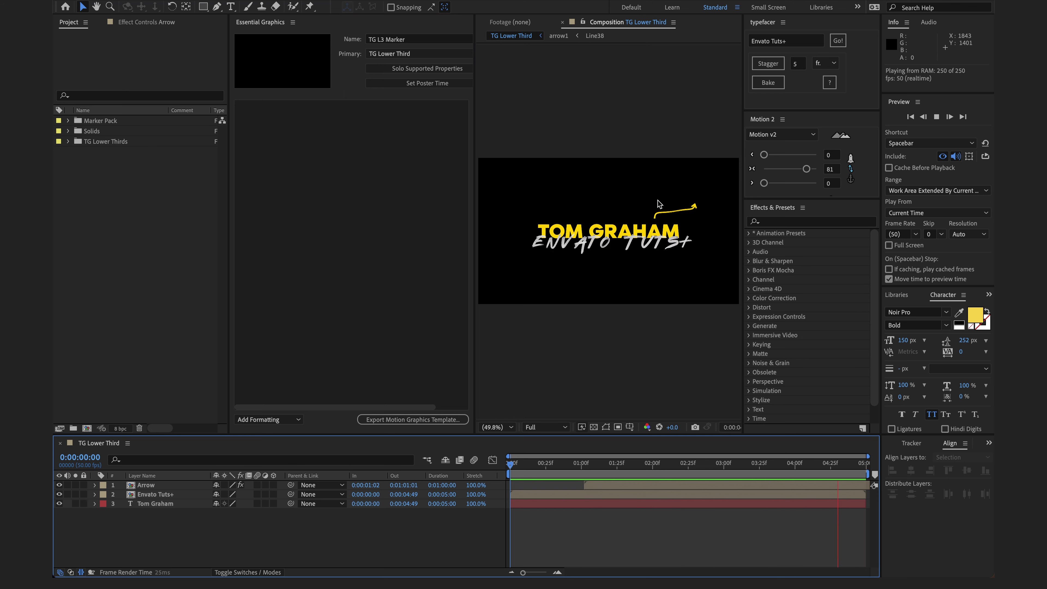
Expand the Arrow layer's Change to Color effect and select From, To, Change and Change By
{"action": "left_click", "coordinate": [114, 488]}
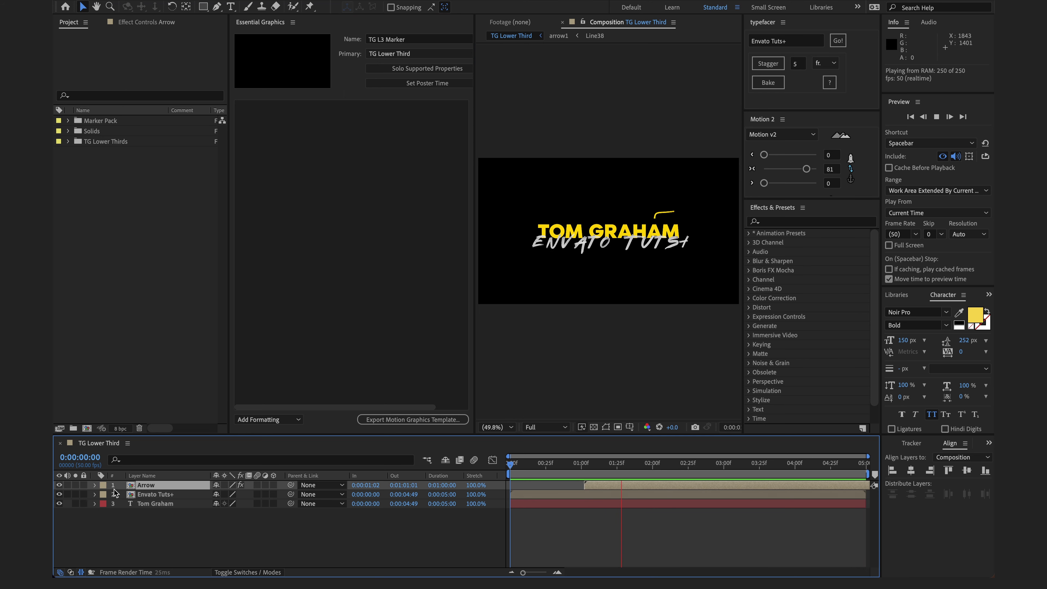
{"action": "left_click", "coordinate": [95, 486]}
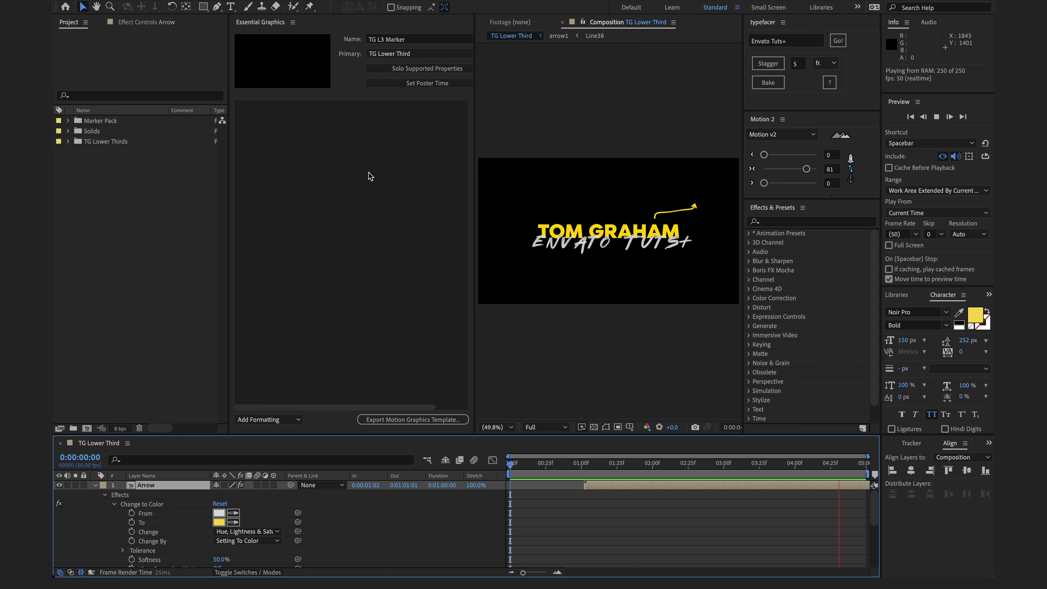
{"action": "scroll", "coordinate": [176, 528], "scroll_direction": "down", "scroll_amount": 3}
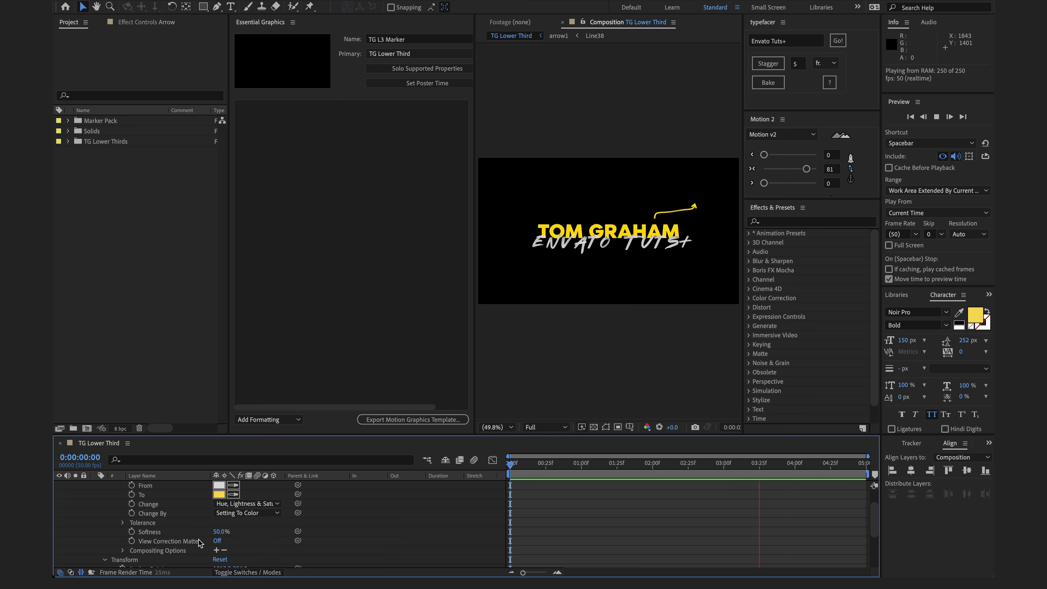
{"action": "scroll", "coordinate": [177, 520], "scroll_direction": "up", "scroll_amount": 1}
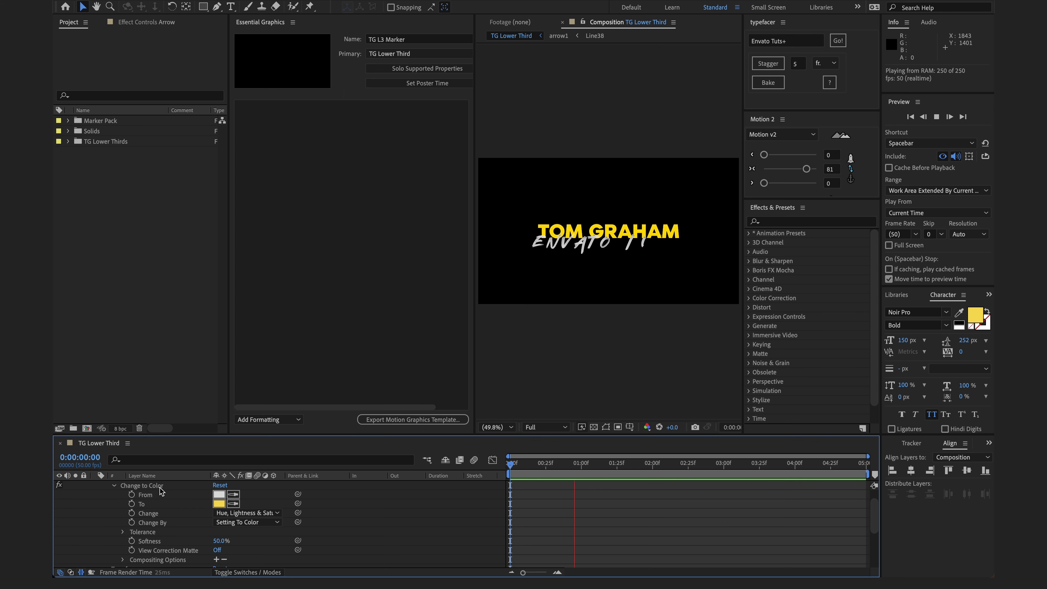
{"action": "left_click", "coordinate": [149, 496]}
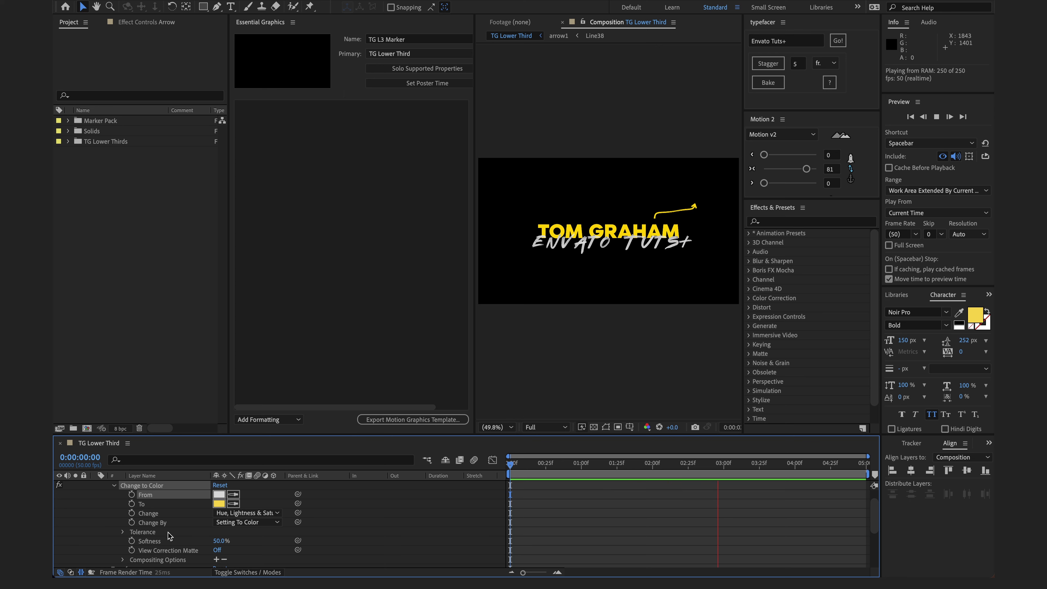
{"action": "left_click", "coordinate": [155, 514], "text": "shift"}
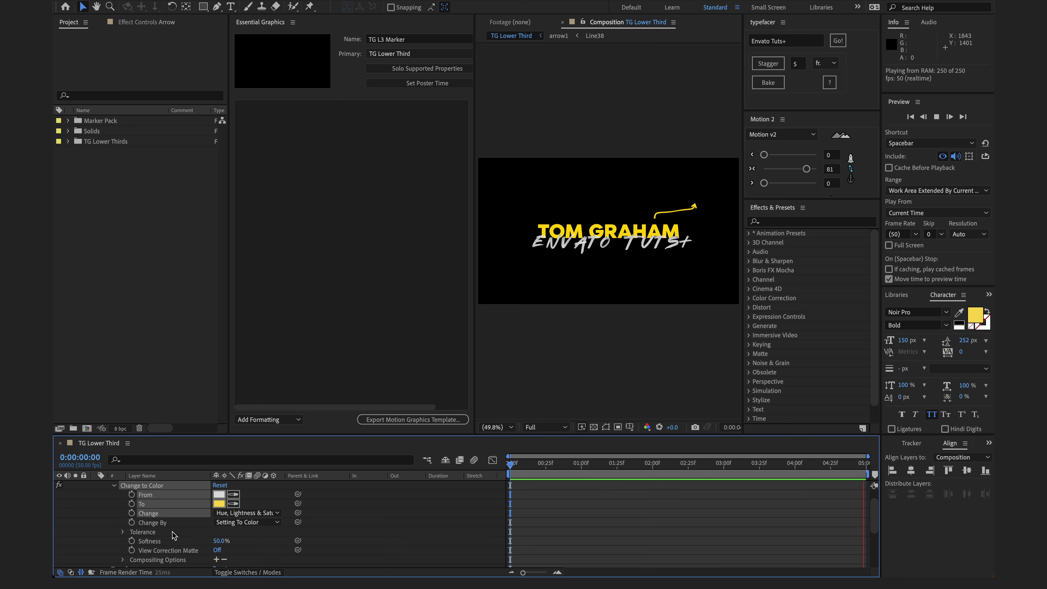
{"action": "left_click", "coordinate": [167, 522], "text": "shift"}
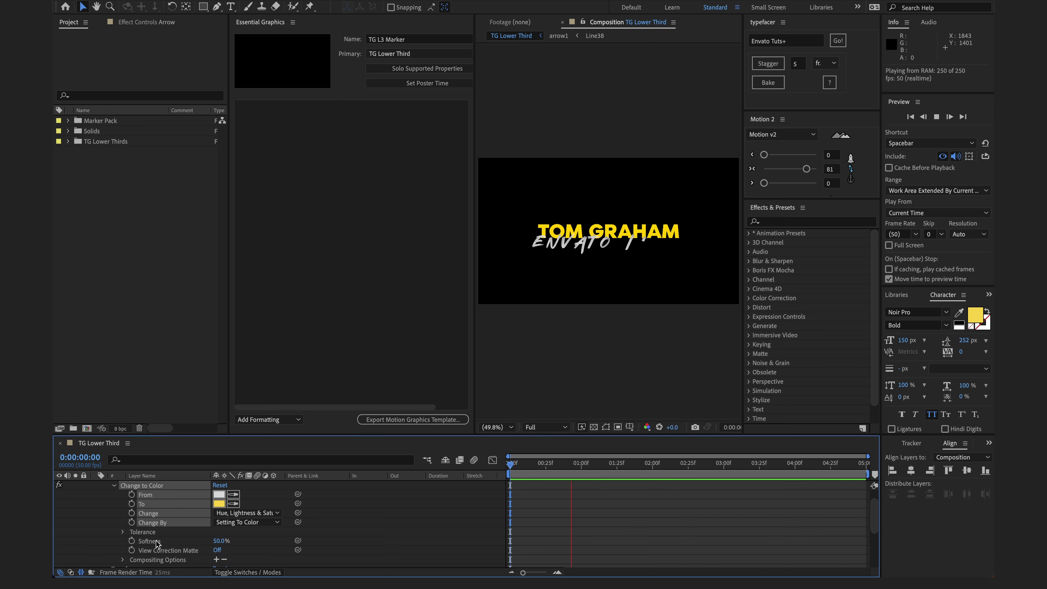
Add the Arrow colour properties to the template and label them Original Arrow Color and Desired Arrow Color
{"action": "left_click_drag", "start_coordinate": [149, 517], "coordinate": [386, 223]}
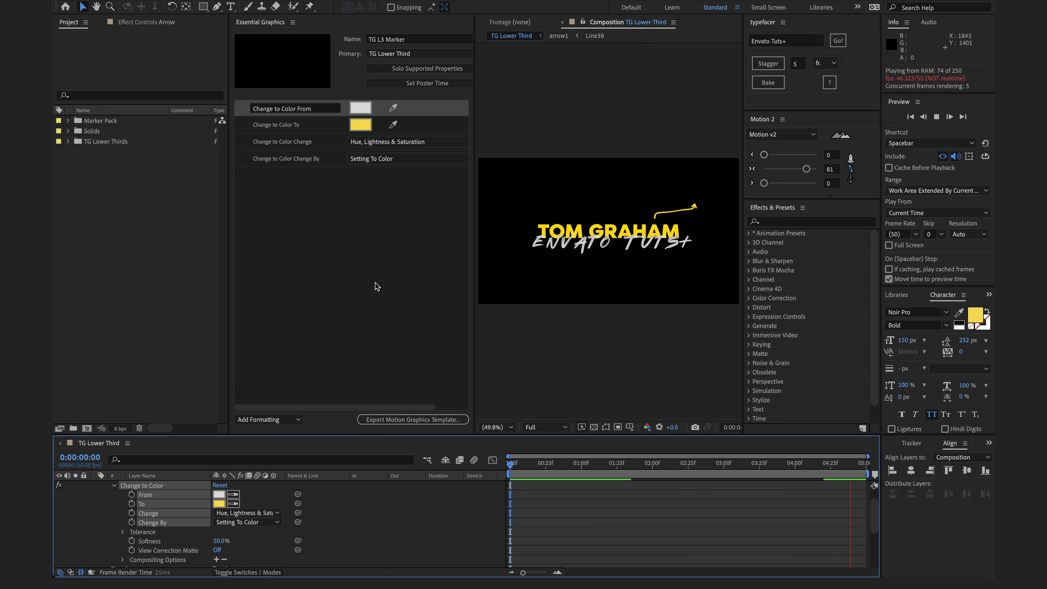
{"action": "left_click", "coordinate": [320, 222]}
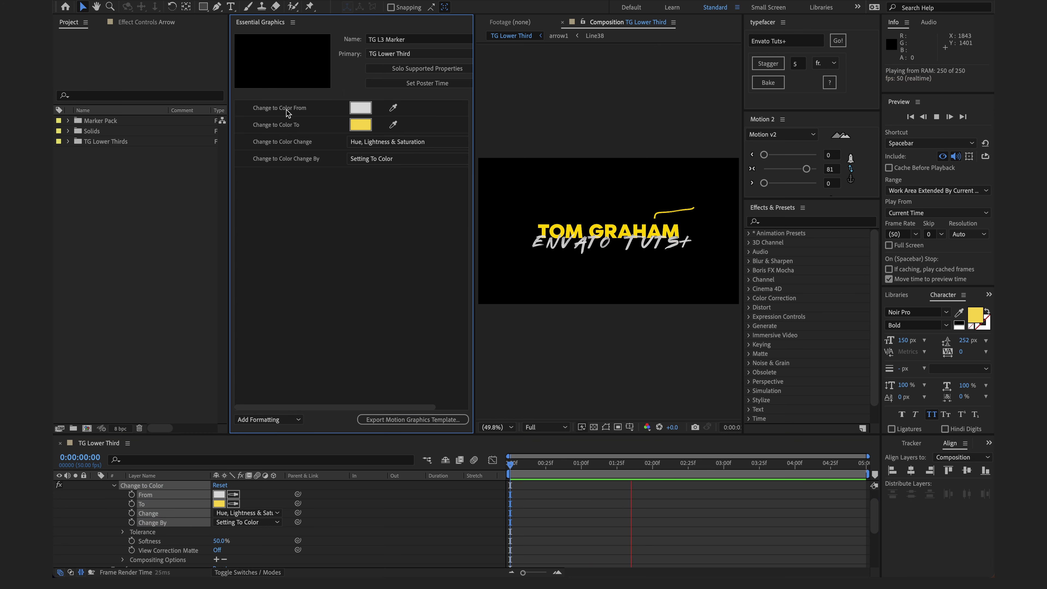
{"action": "double_click", "coordinate": [321, 110]}
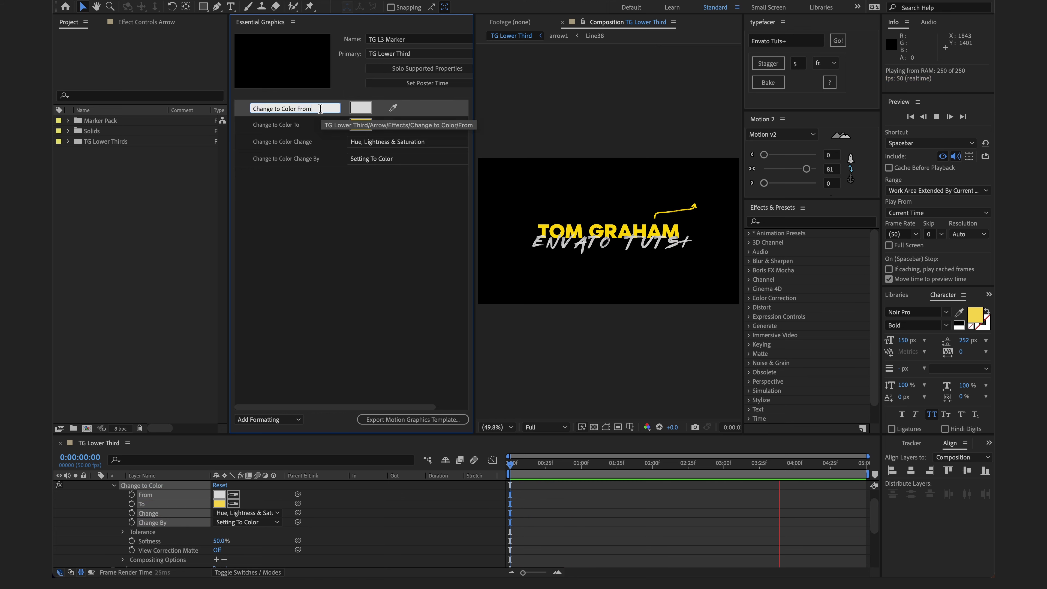
{"action": "key", "text": "super+a"}
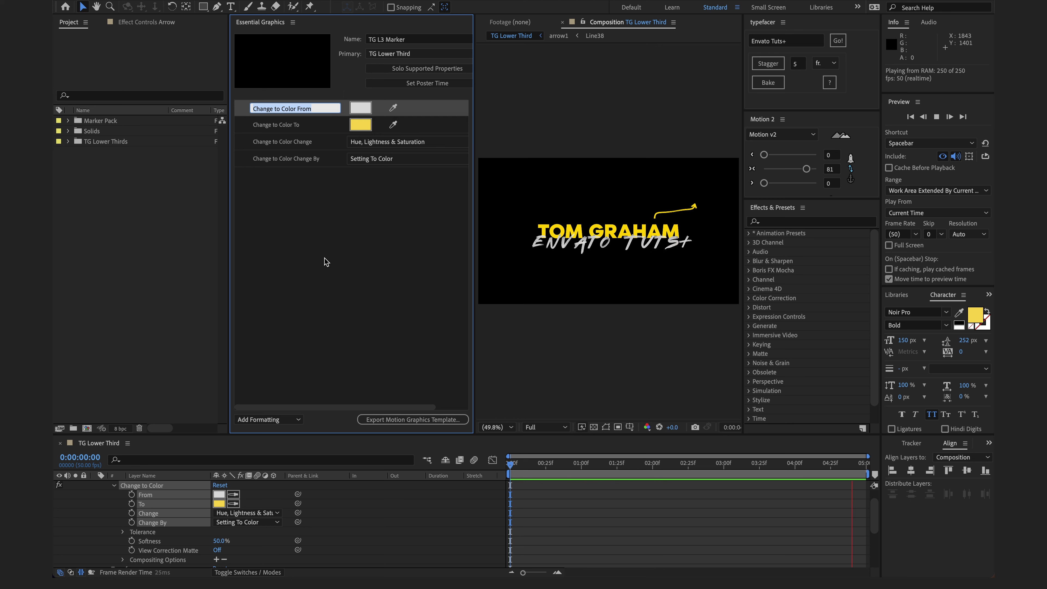
{"action": "type", "text": "Orig"}
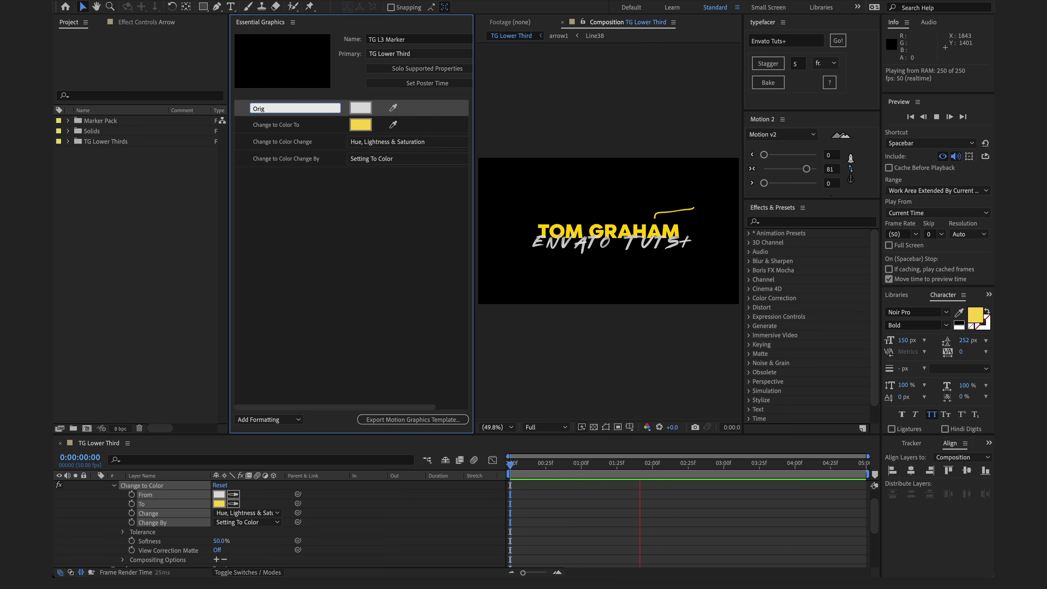
{"action": "type", "text": "inal Arrow Color"}
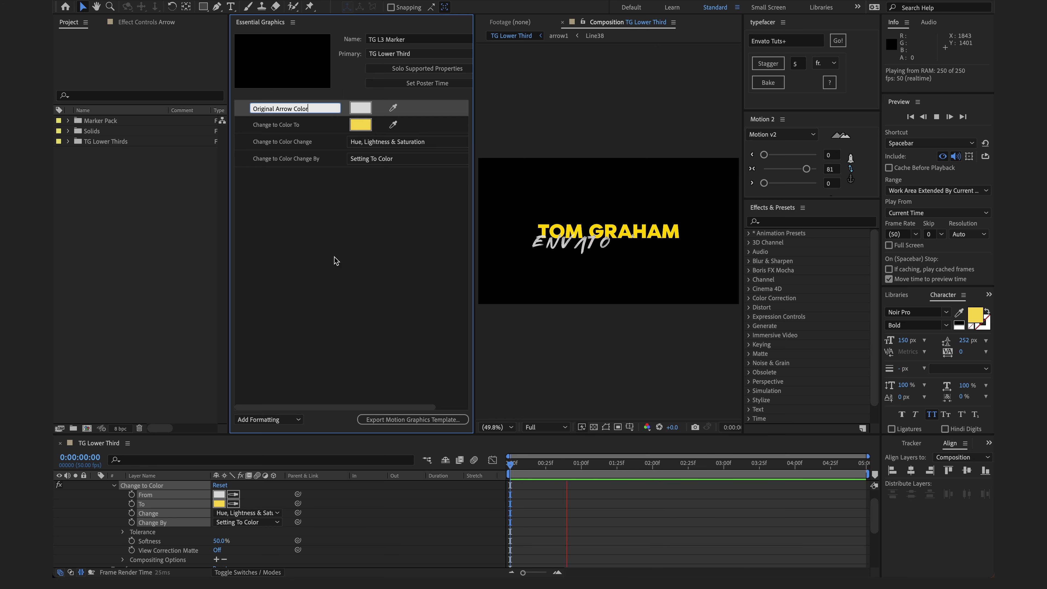
{"action": "left_click", "coordinate": [286, 126]}
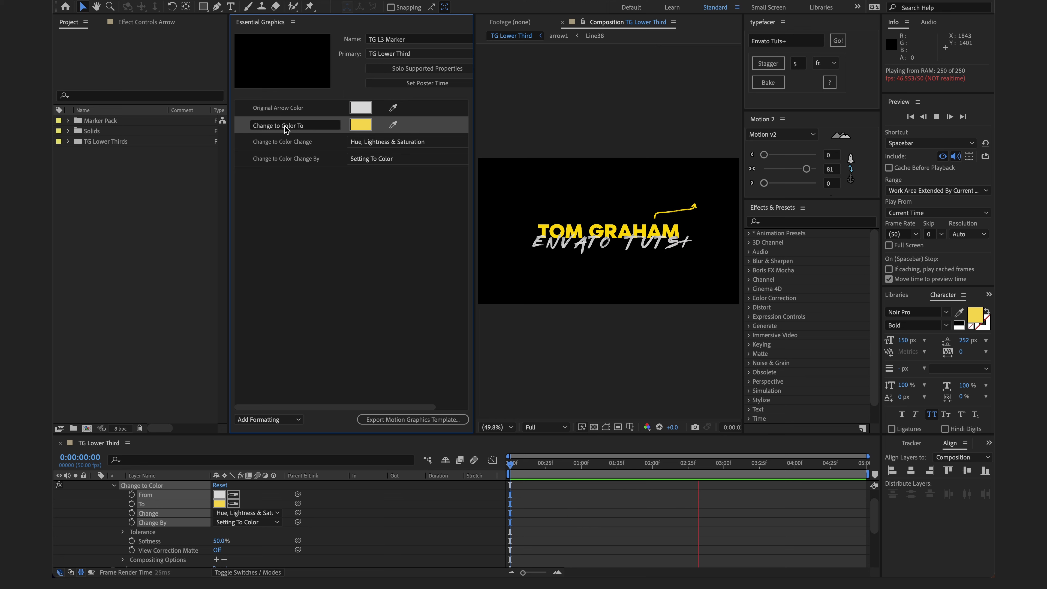
{"action": "left_click", "coordinate": [286, 126]}
{"action": "type", "text": "Desi"}
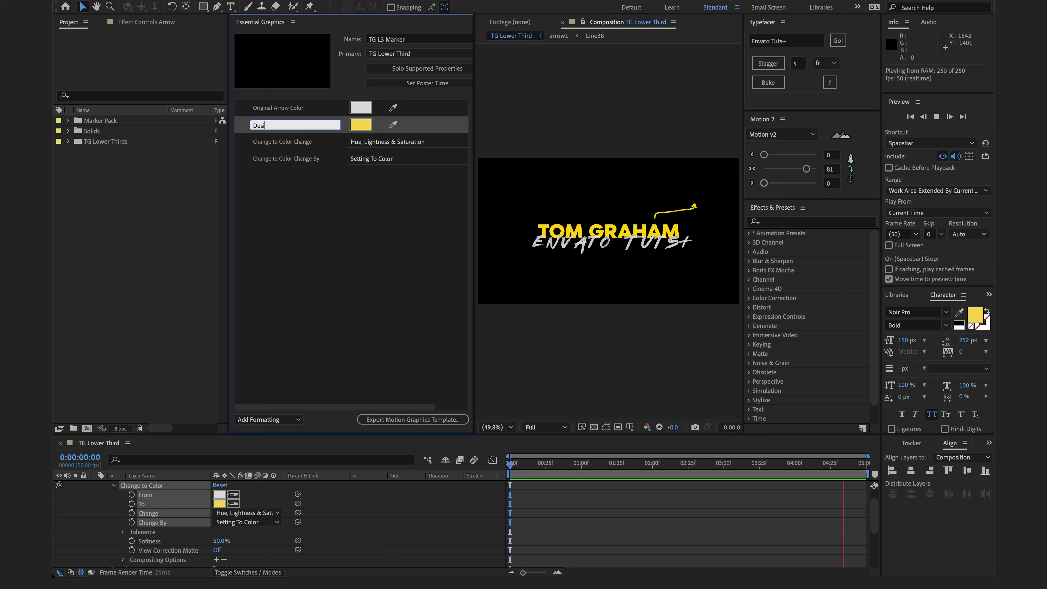
{"action": "type", "text": "red Arrow Color"}
{"action": "left_click", "coordinate": [300, 208]}
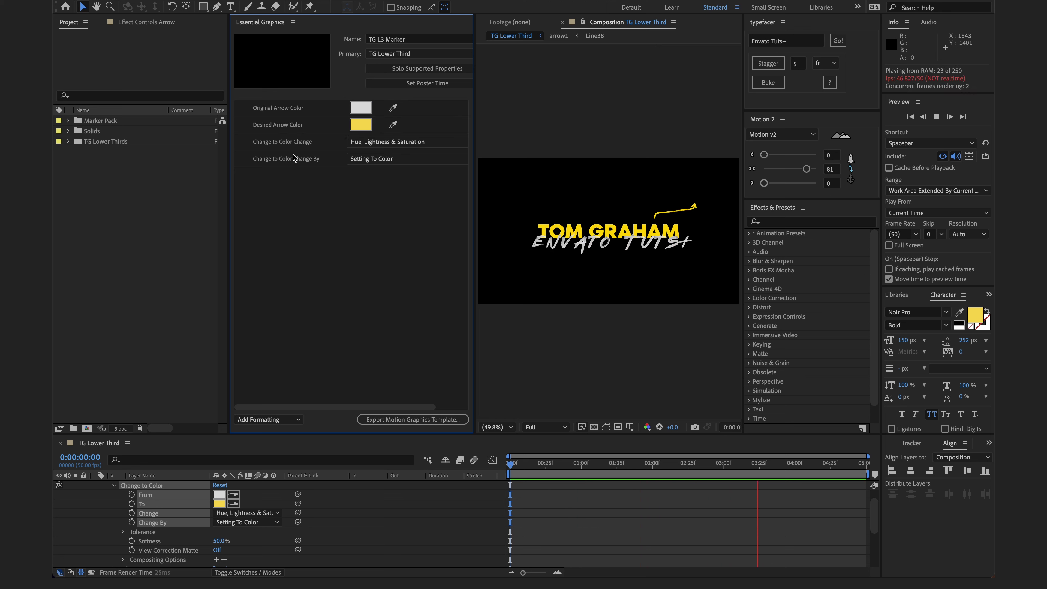
Rename the Change and Change By controls 'USE: Hue, Lightness, Saturation' and 'USE: Setting To Color'
{"action": "left_click", "coordinate": [273, 142]}
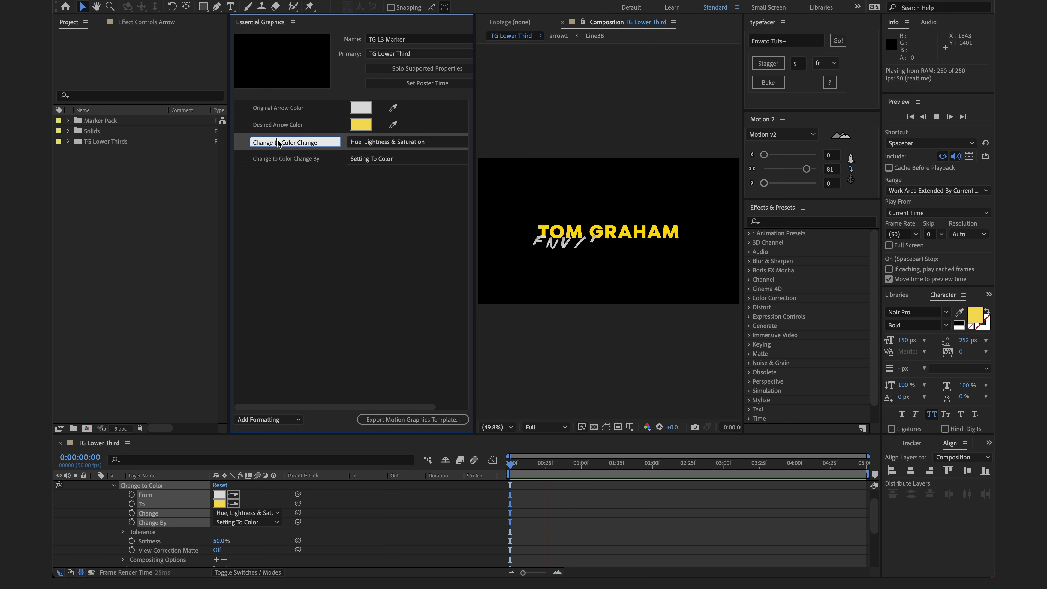
{"action": "left_click", "coordinate": [278, 142]}
{"action": "type", "text": "USE"}
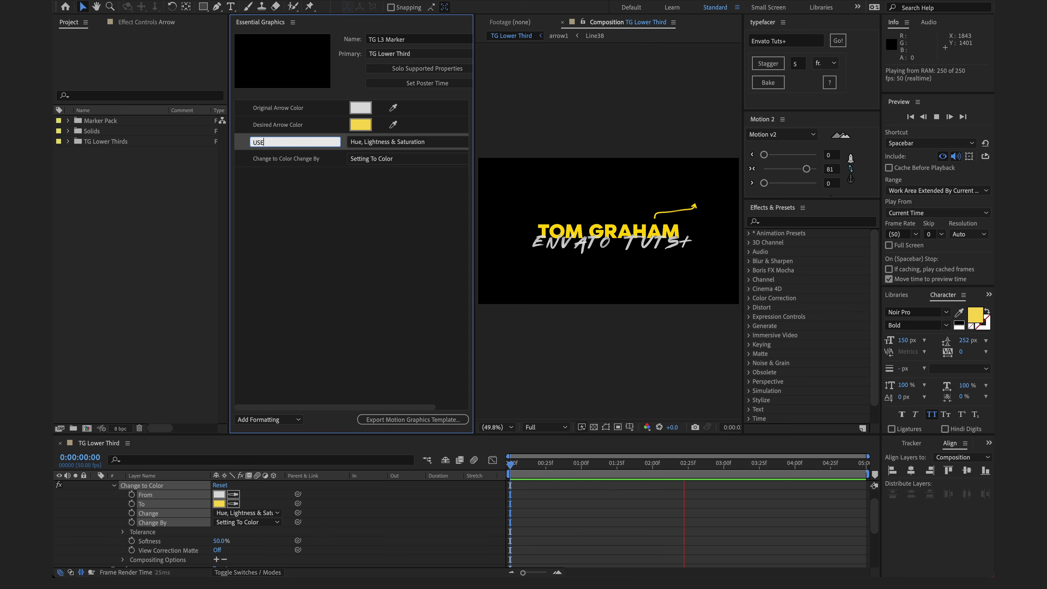
{"action": "type", "text": ": Hue, Lightness"}
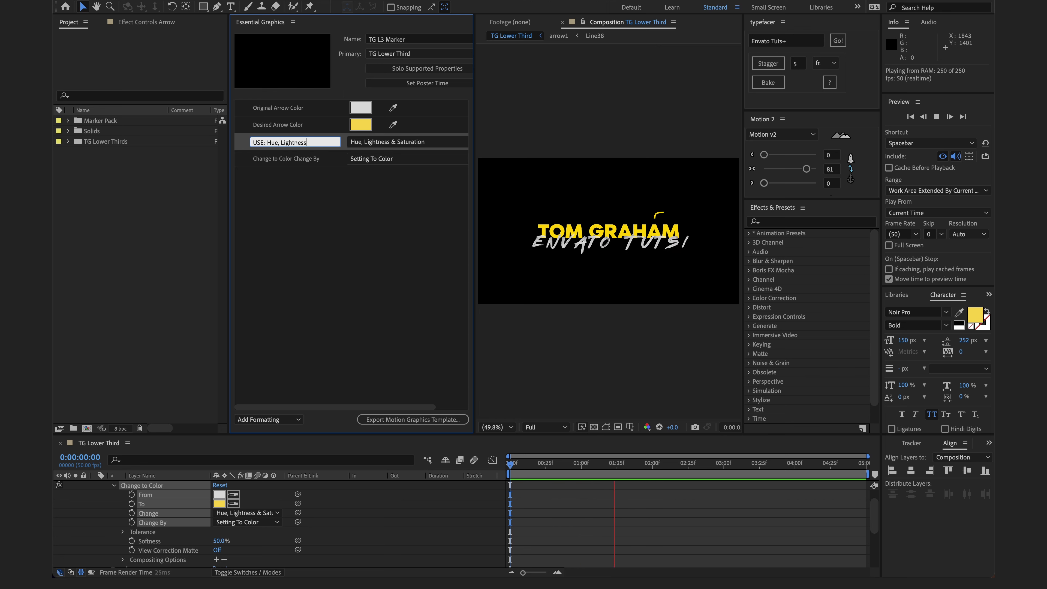
{"action": "type", "text": ", Saturation"}
{"action": "key", "text": "Return"}
{"action": "left_click", "coordinate": [277, 160]}
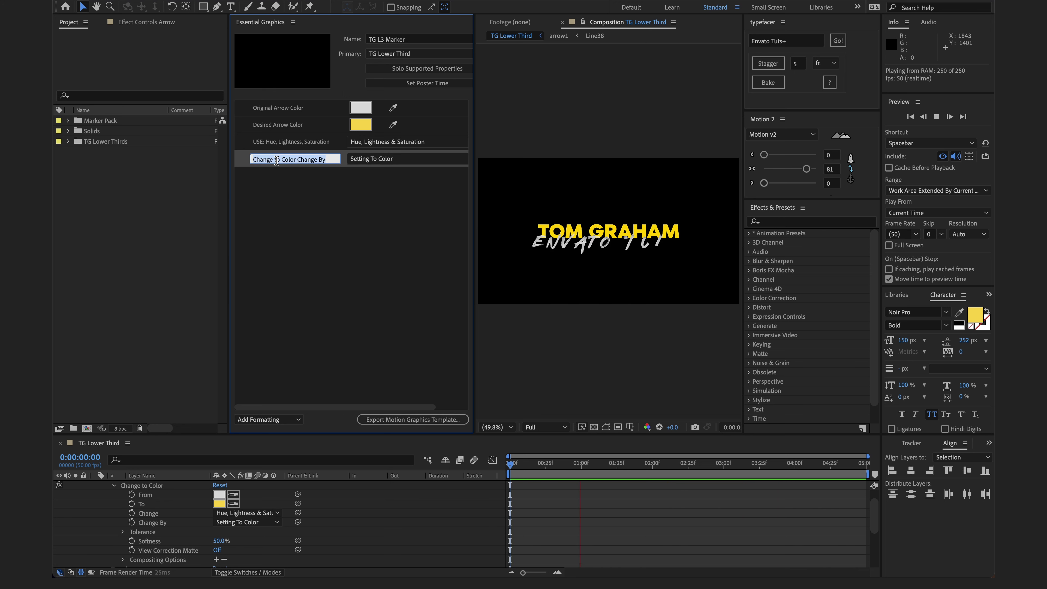
{"action": "type", "text": "USE: S"}
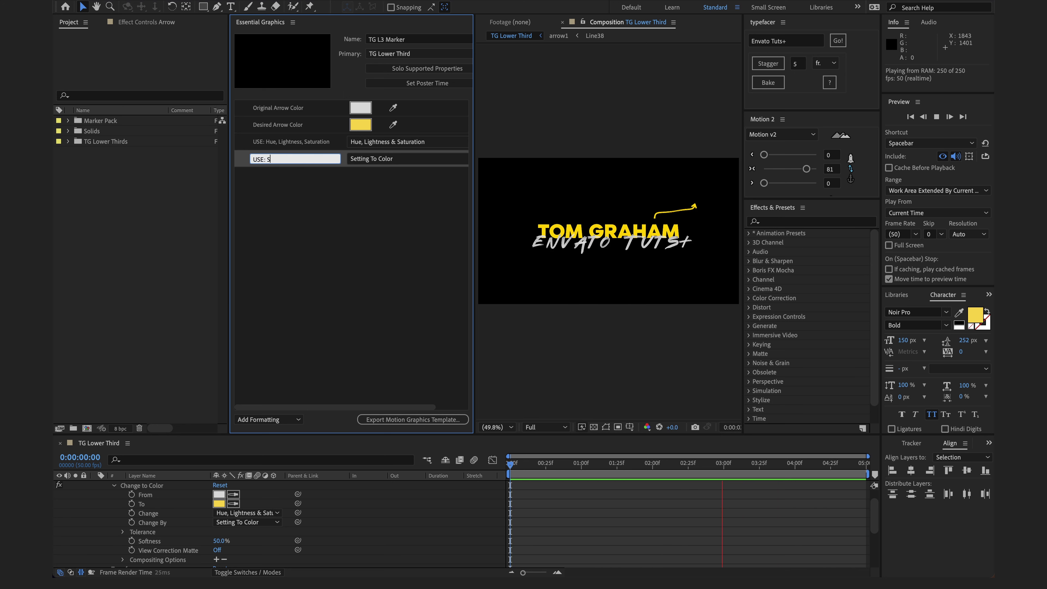
{"action": "type", "text": "etting To Color"}
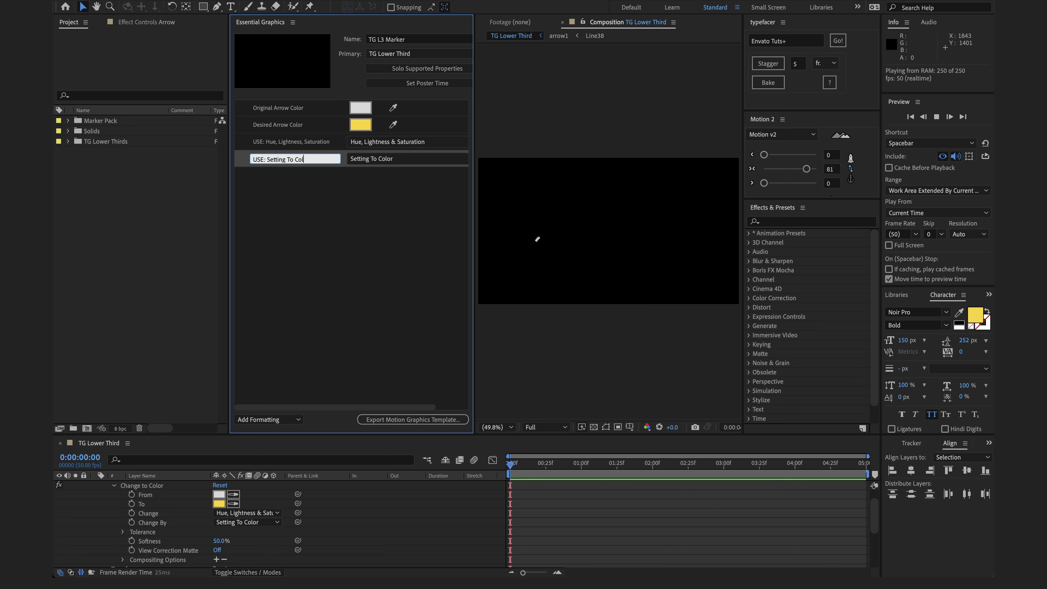
{"action": "left_click", "coordinate": [361, 232]}
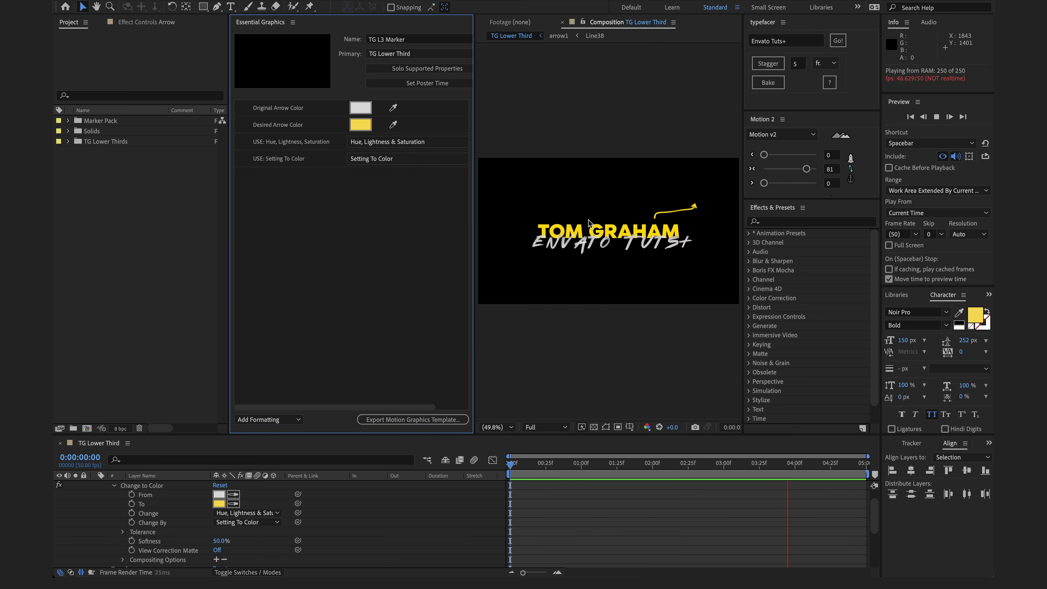
Collapse the Arrow layer's properties, deselect all layers and play back the animation
{"action": "left_click", "coordinate": [114, 486]}
{"action": "left_click", "coordinate": [106, 495]}
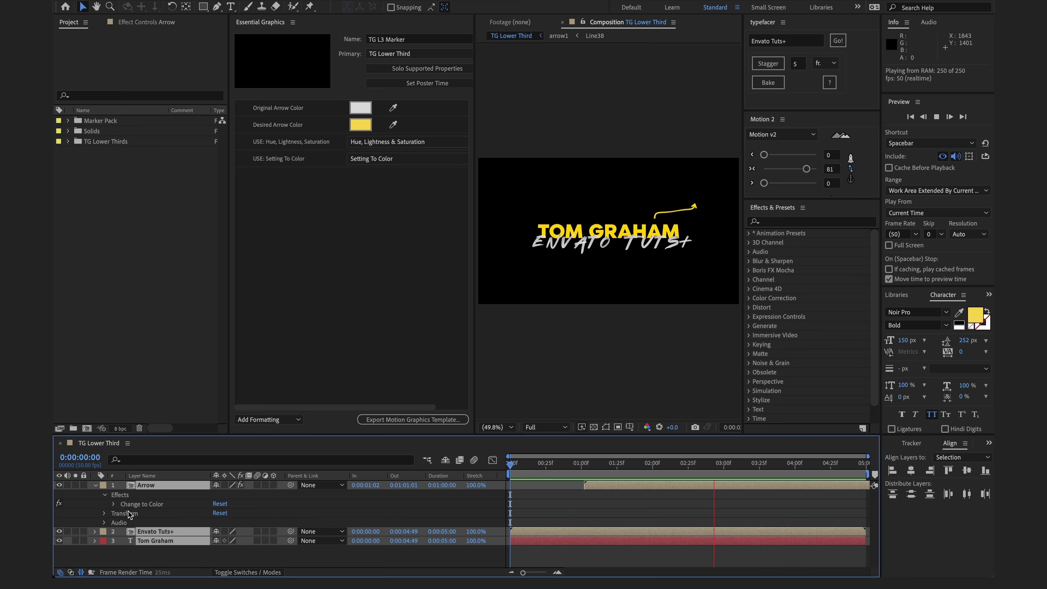
{"action": "left_click", "coordinate": [94, 485]}
{"action": "left_click", "coordinate": [152, 532]}
{"action": "key", "text": "space"}
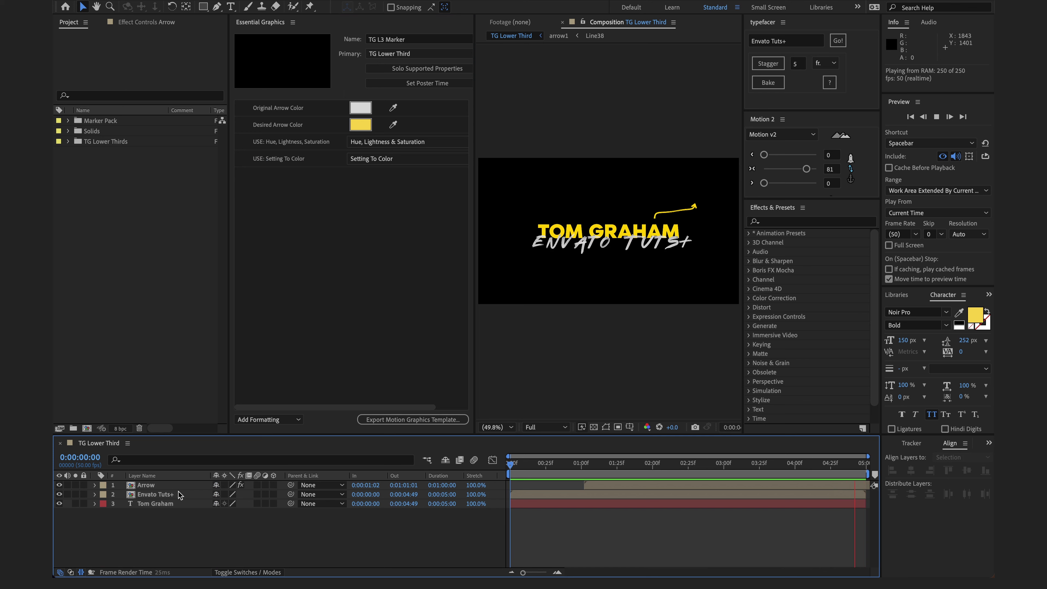
Add Envato Tuts+ Position, Scale, Rotation and Opacity to the Essential Graphics template
{"action": "left_click", "coordinate": [156, 495]}
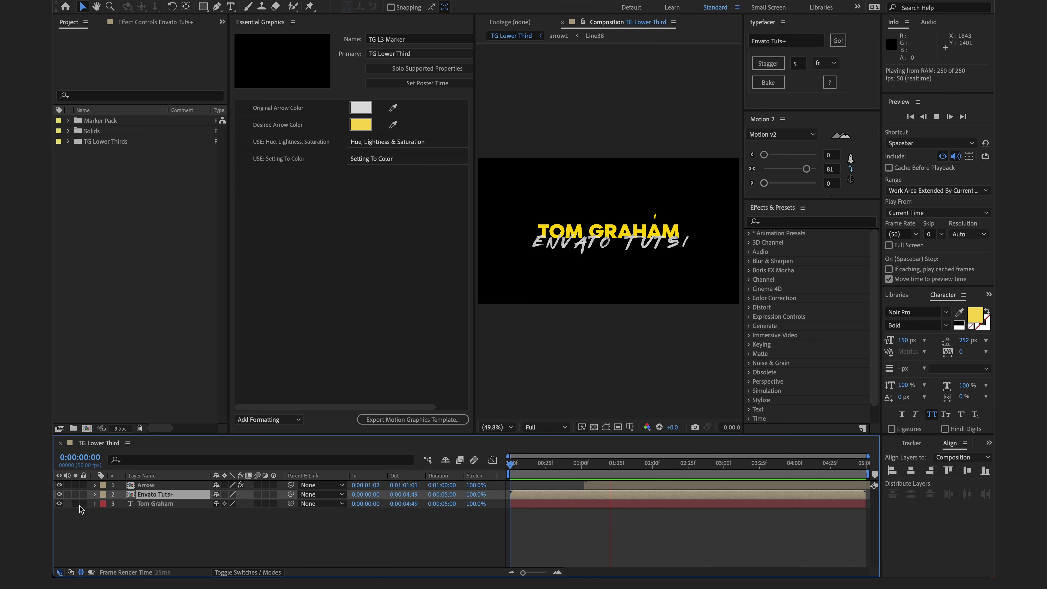
{"action": "left_click", "coordinate": [95, 494]}
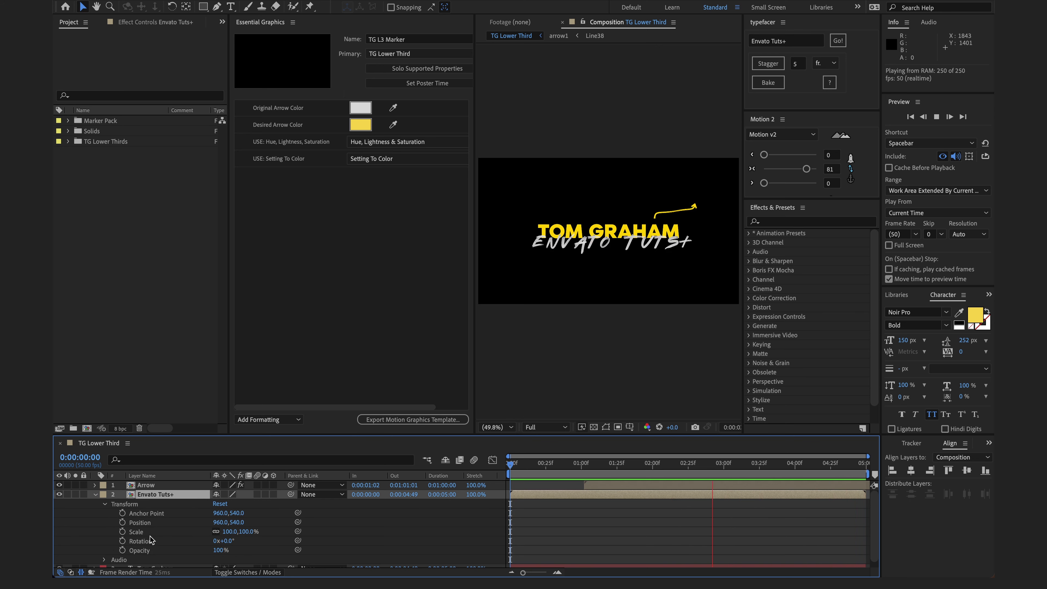
{"action": "left_click", "coordinate": [143, 541]}
{"action": "left_click", "coordinate": [141, 522], "text": "shift"}
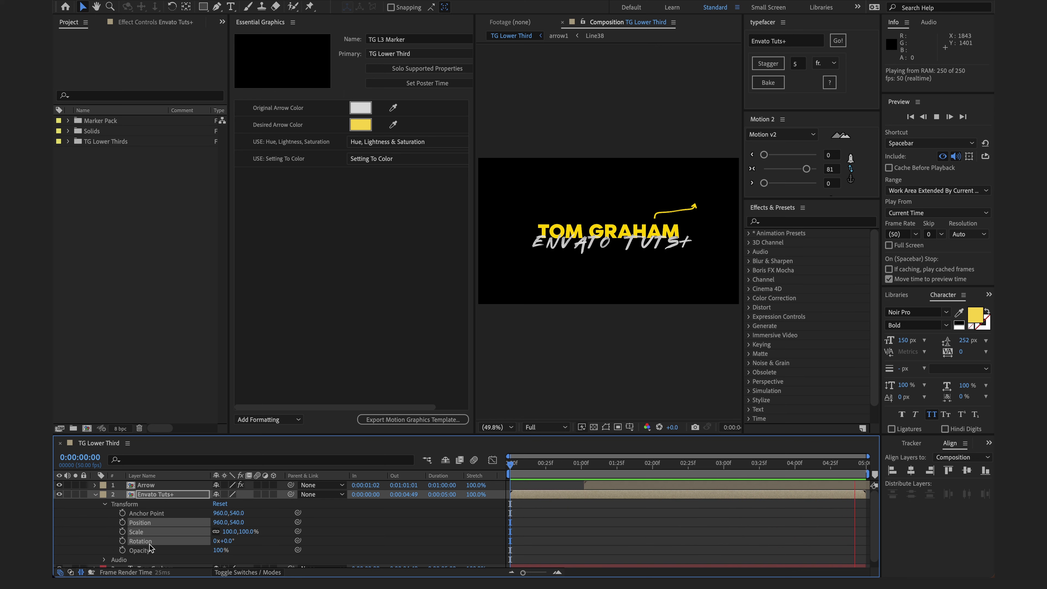
{"action": "left_click", "coordinate": [140, 551], "text": "shift"}
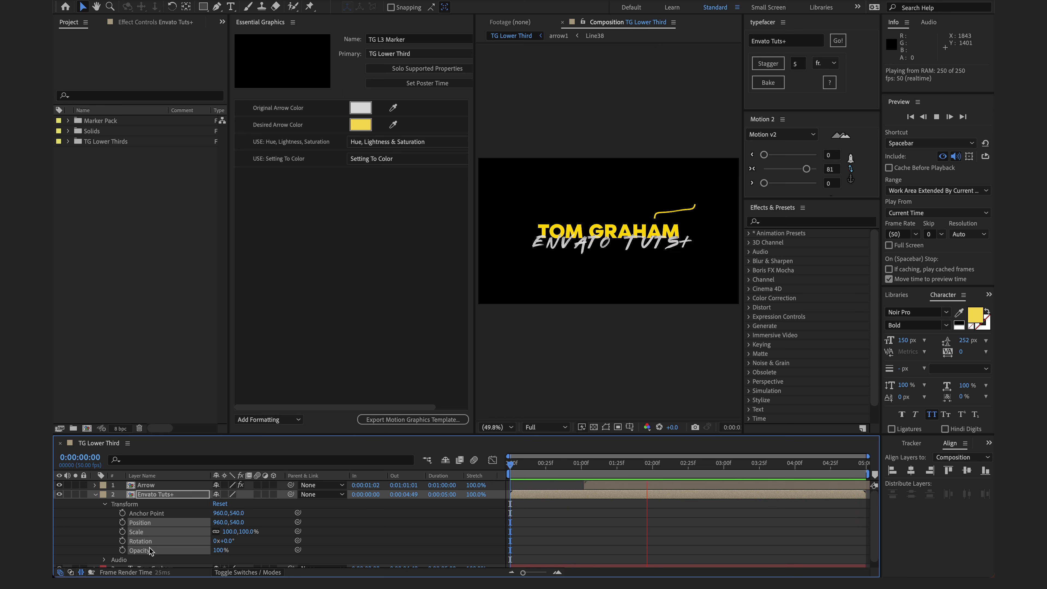
{"action": "left_click_drag", "start_coordinate": [141, 551], "coordinate": [335, 314]}
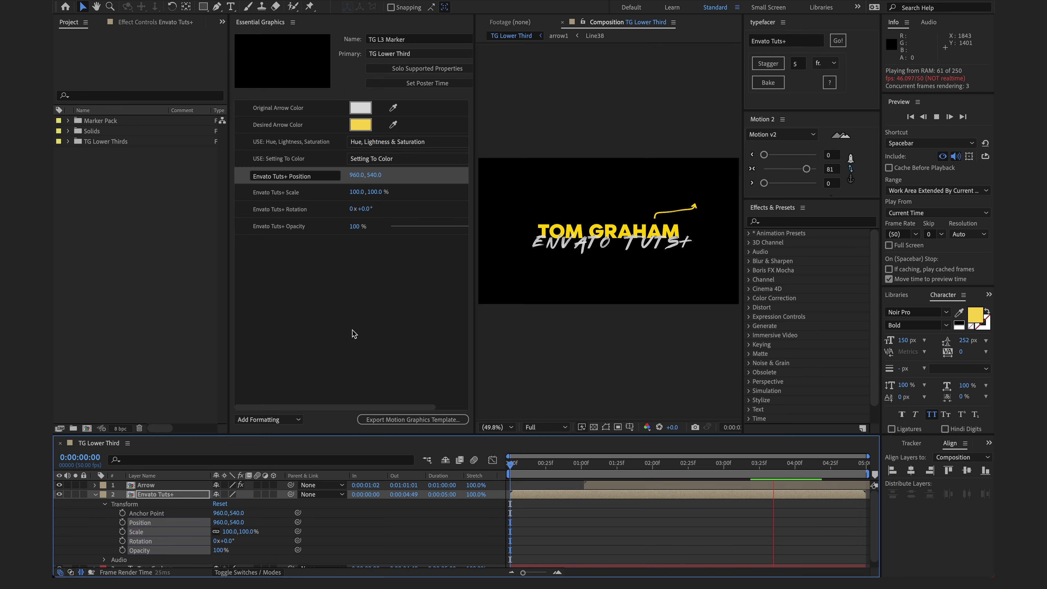
{"action": "left_click", "coordinate": [320, 314]}
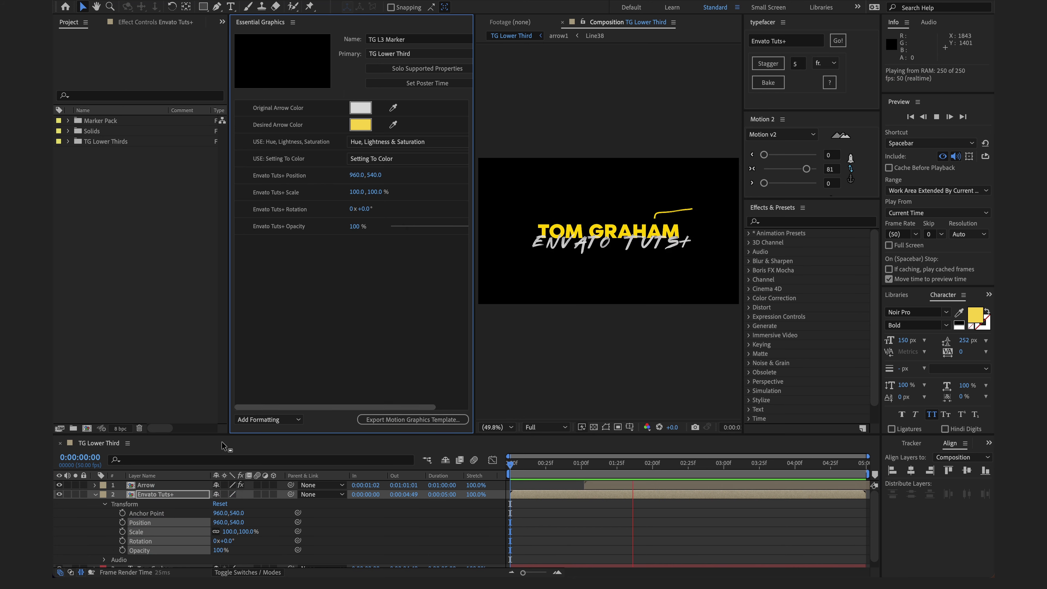
{"action": "left_click", "coordinate": [95, 495]}
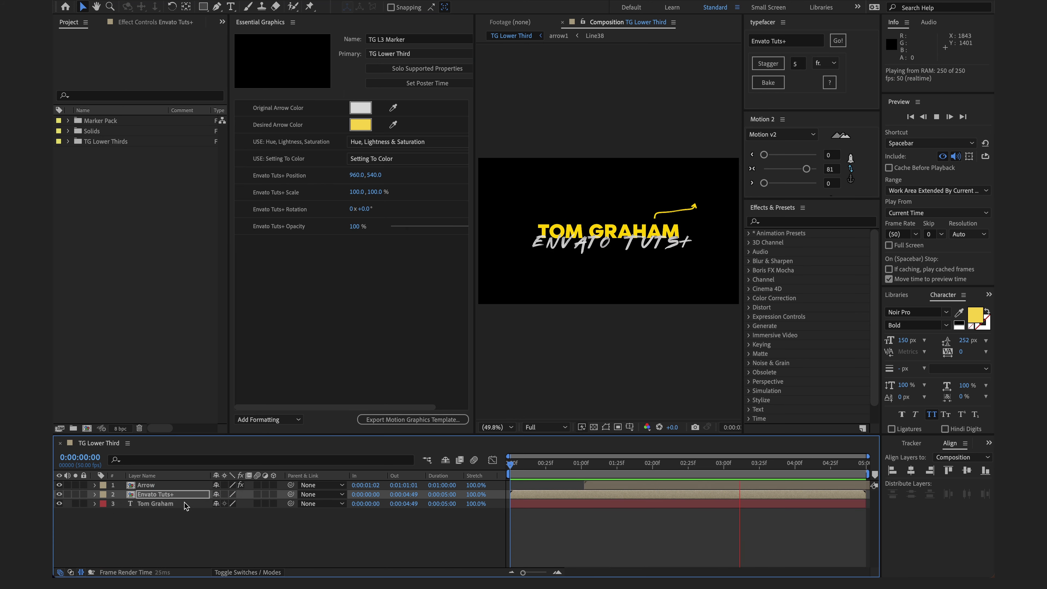
{"action": "left_click", "coordinate": [162, 526]}
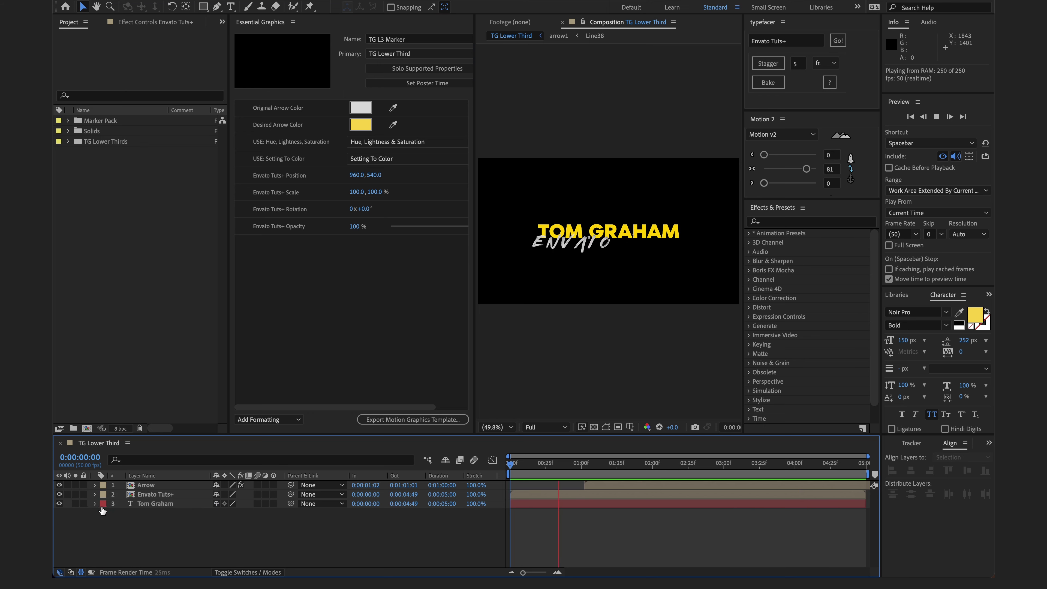
{"action": "left_click", "coordinate": [95, 504]}
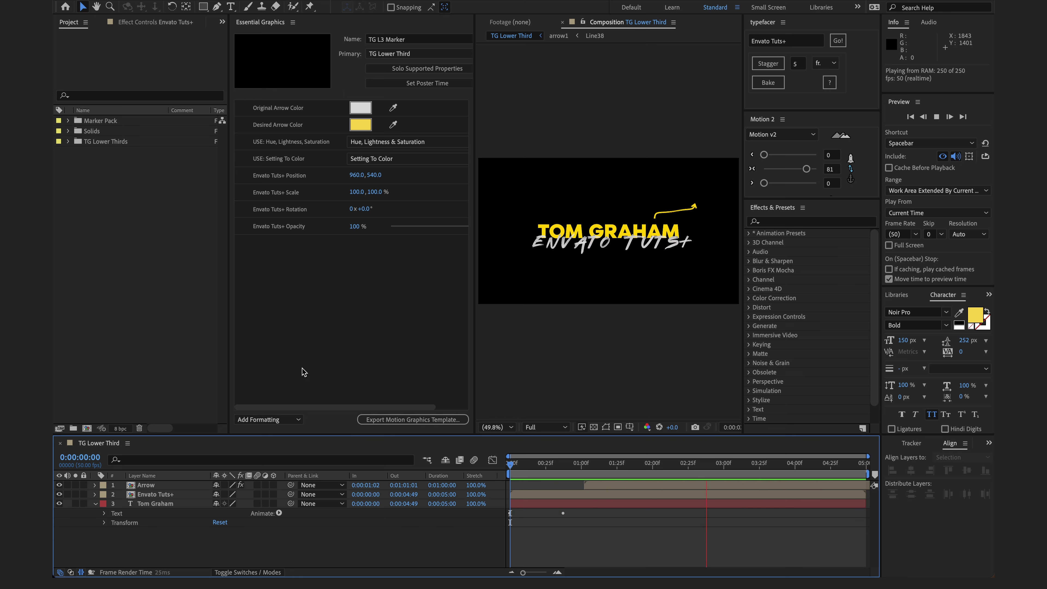
{"action": "left_click", "coordinate": [103, 514]}
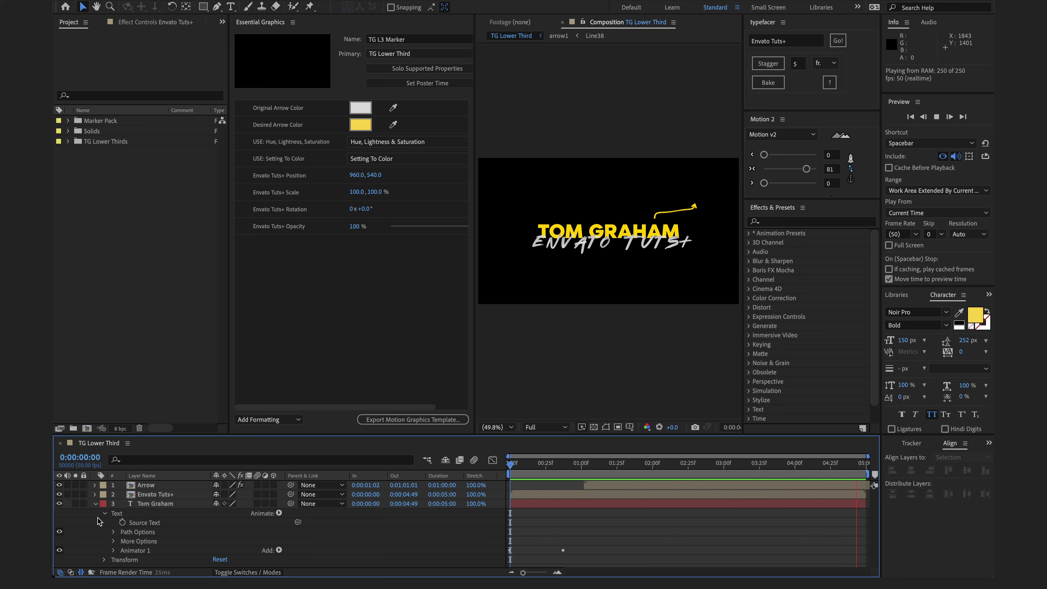
{"action": "left_click", "coordinate": [141, 523]}
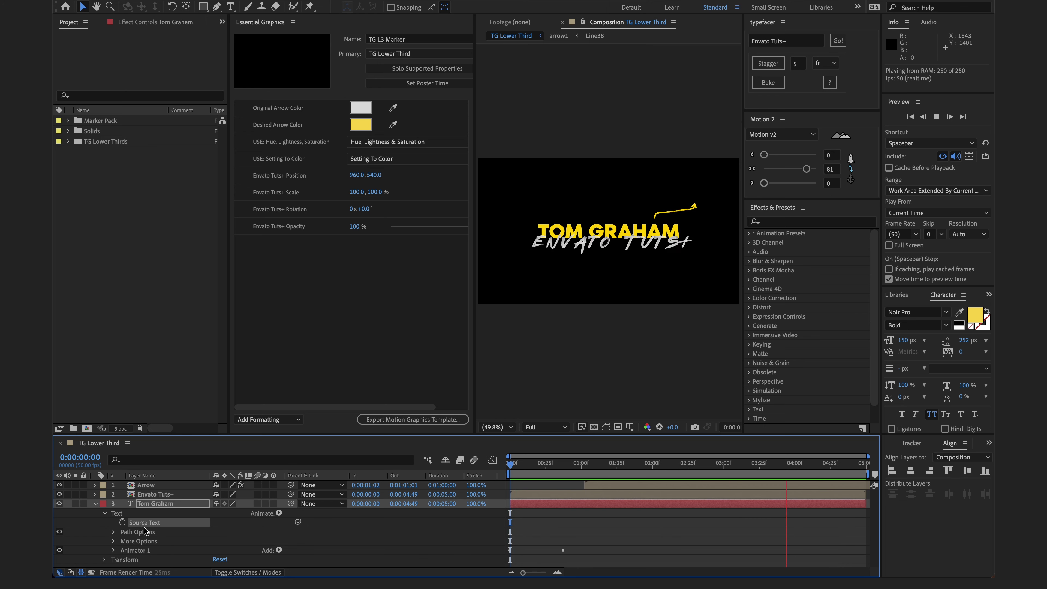
{"action": "left_click_drag", "start_coordinate": [145, 531], "coordinate": [299, 294]}
{"action": "left_click", "coordinate": [299, 243]}
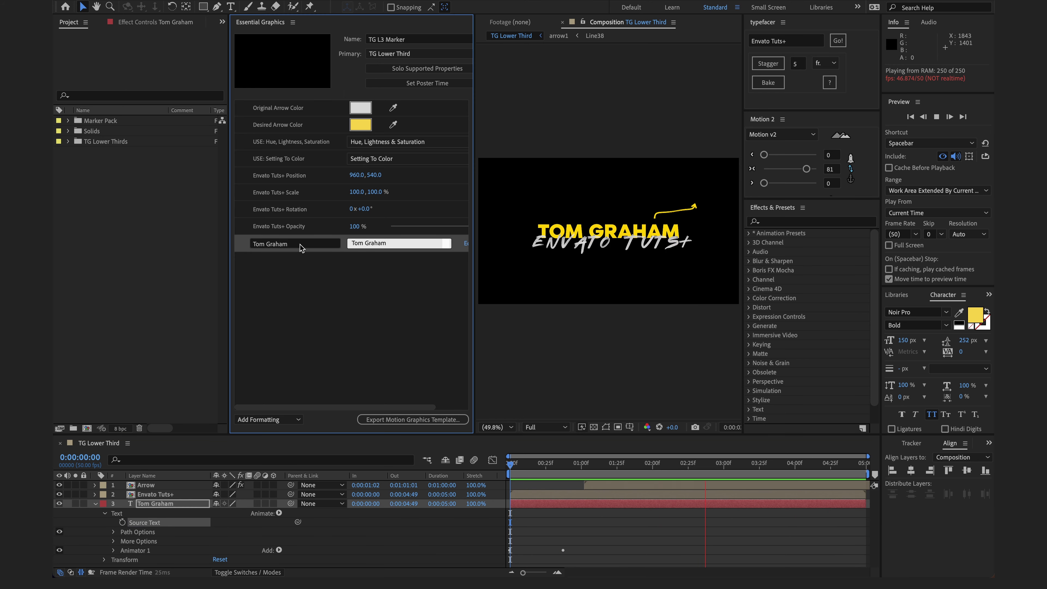
{"action": "double_click", "coordinate": [300, 244]}
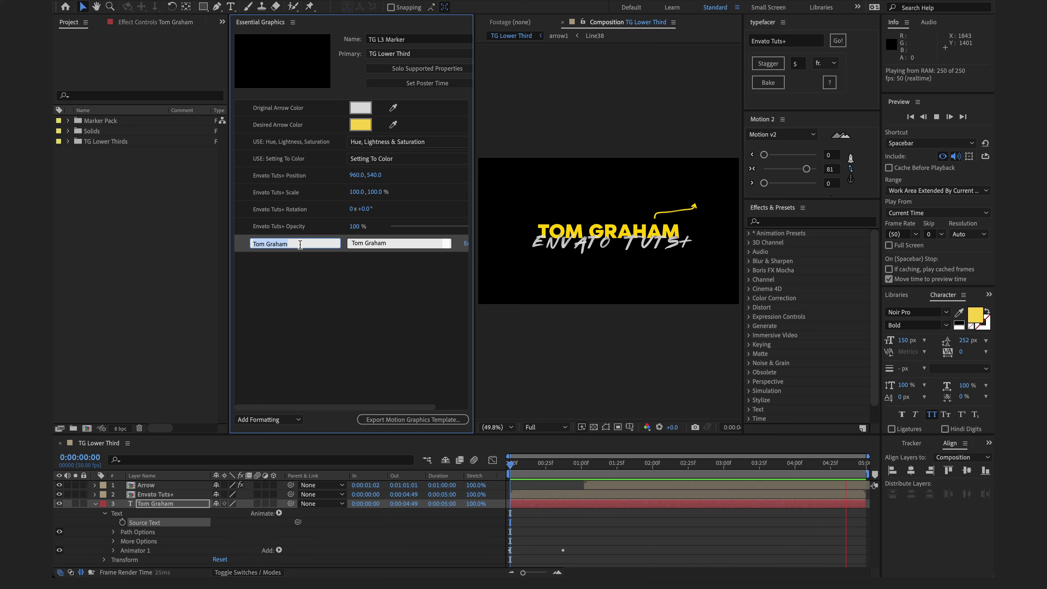
{"action": "type", "text": "NAME"}
{"action": "key", "text": "Return"}
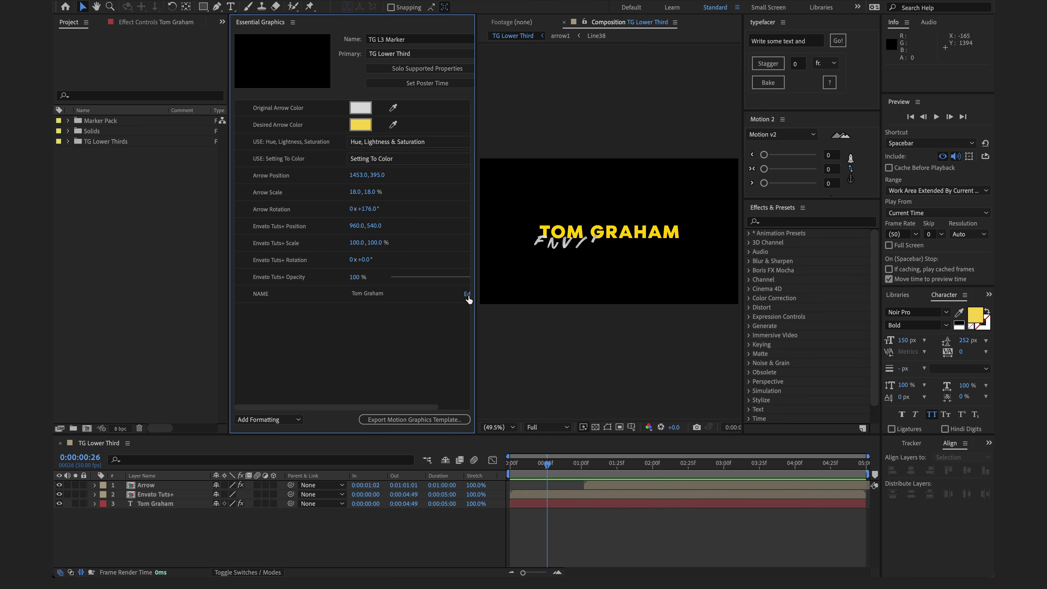
Enable custom font selection, font size adjustment and faux styles for the NAME control
{"action": "left_click_drag", "start_coordinate": [479, 341], "coordinate": [523, 340]}
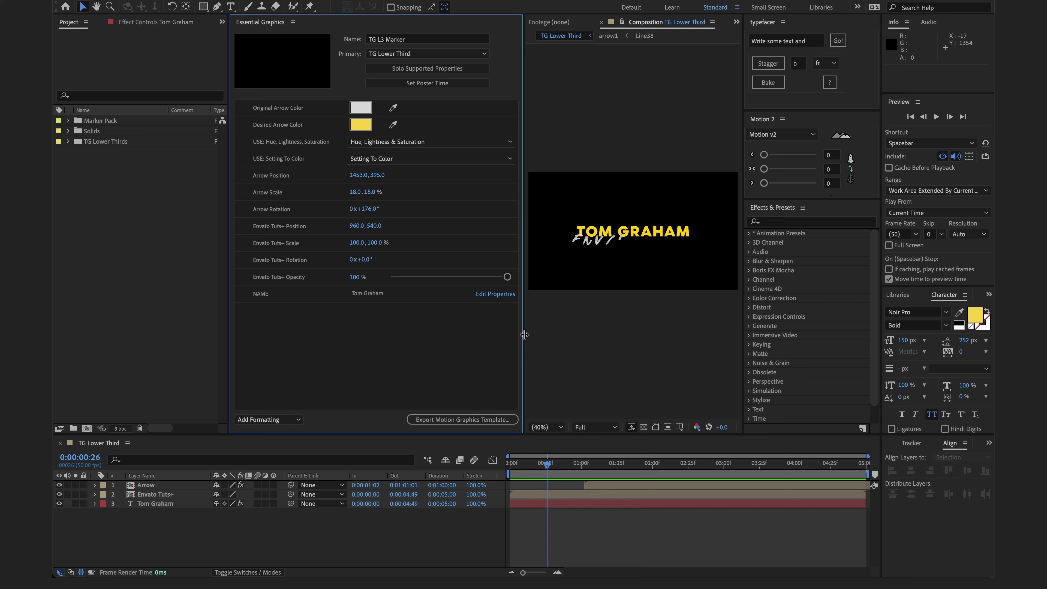
{"action": "left_click", "coordinate": [498, 293]}
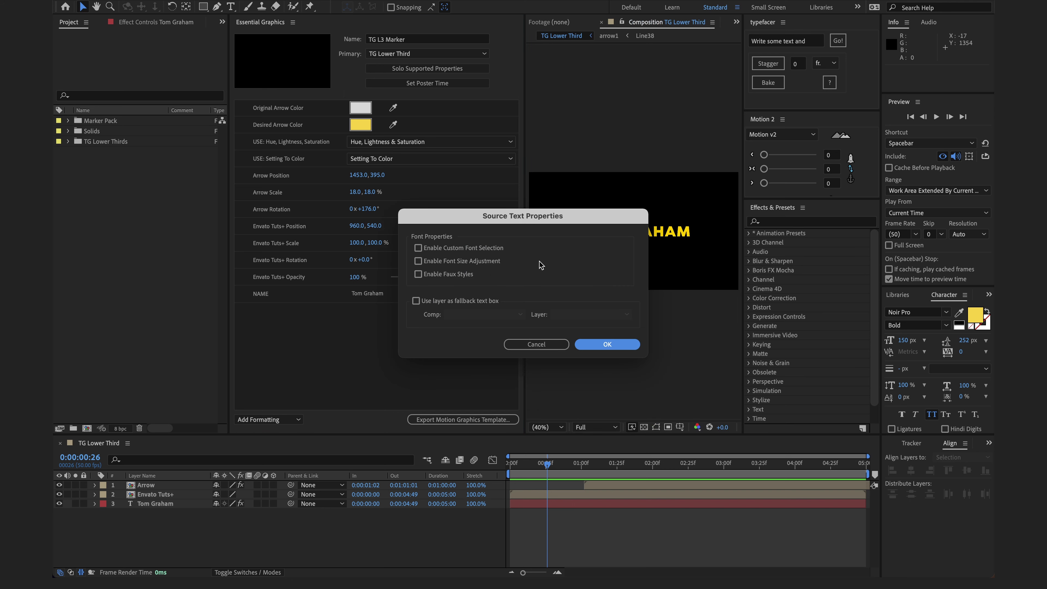
{"action": "left_click", "coordinate": [464, 250]}
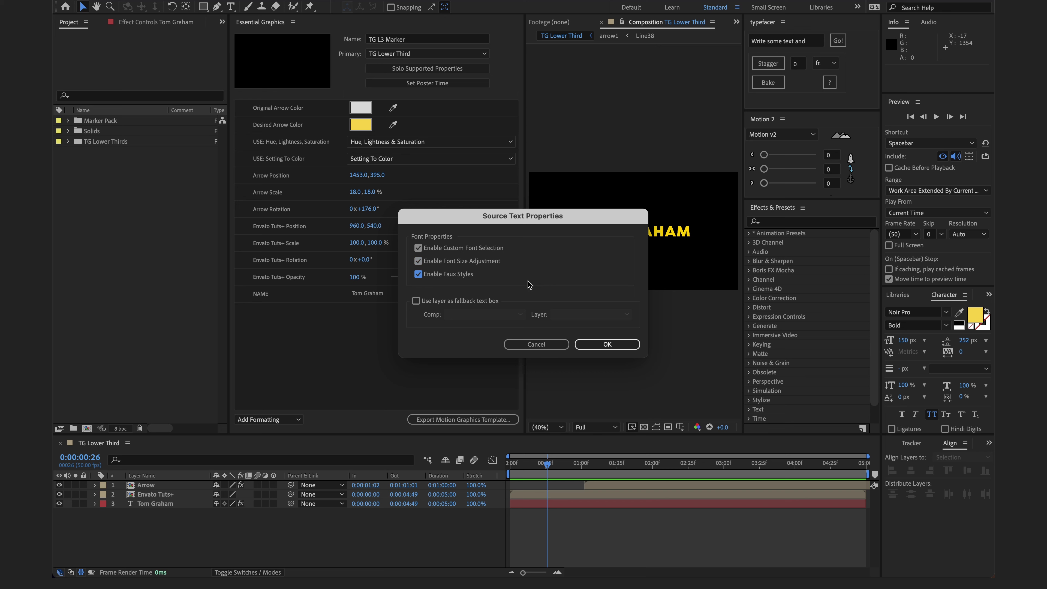
{"action": "left_click", "coordinate": [606, 345]}
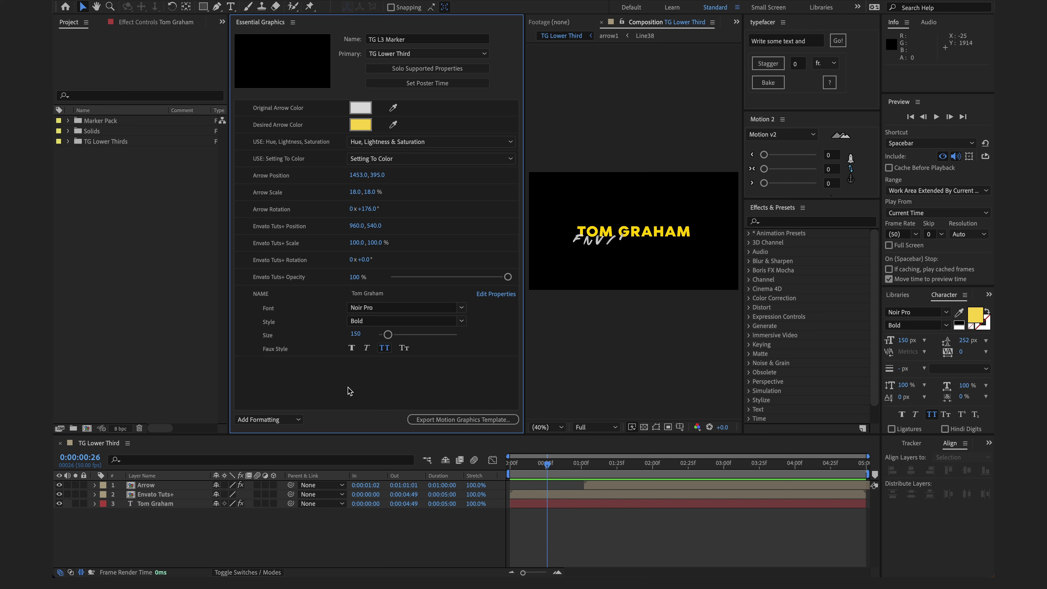
Search effects for 'change' and apply Change to Color to the Tom Graham layer
{"action": "left_click", "coordinate": [165, 504]}
{"action": "key", "text": "space"}
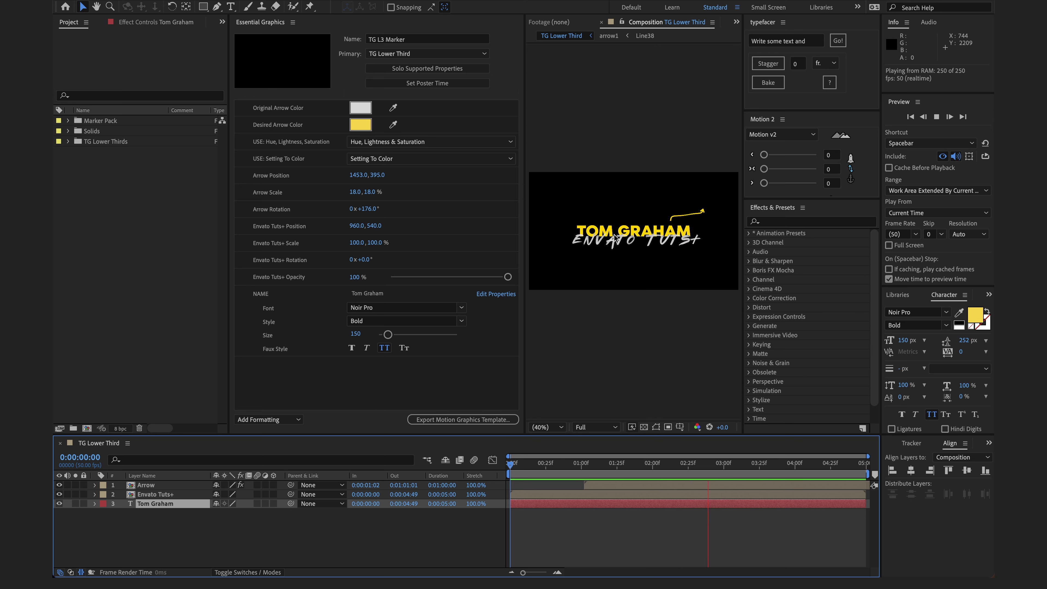
{"action": "left_click", "coordinate": [769, 221]}
{"action": "type", "text": "change"}
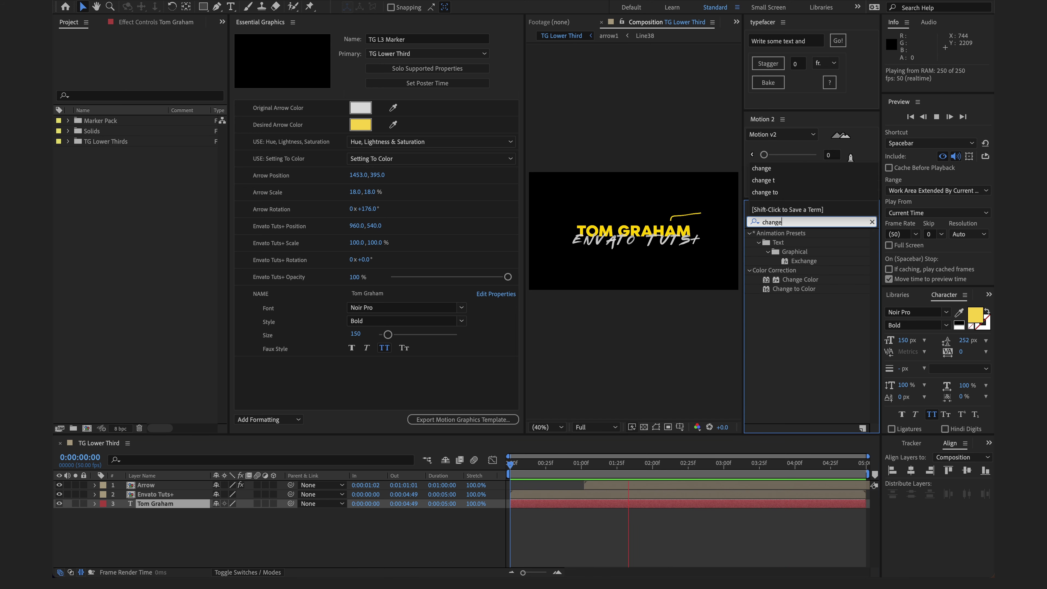
{"action": "left_click_drag", "start_coordinate": [798, 288], "coordinate": [143, 504]}
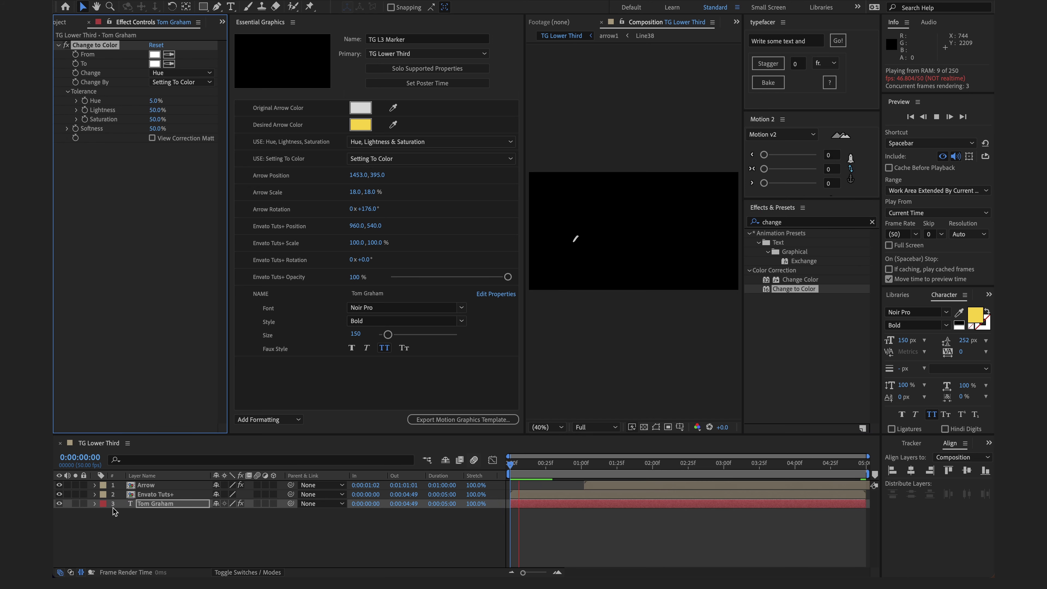
{"action": "left_click", "coordinate": [94, 503]}
{"action": "left_click", "coordinate": [116, 532]}
{"action": "scroll", "coordinate": [174, 549], "scroll_direction": "down", "scroll_amount": 3}
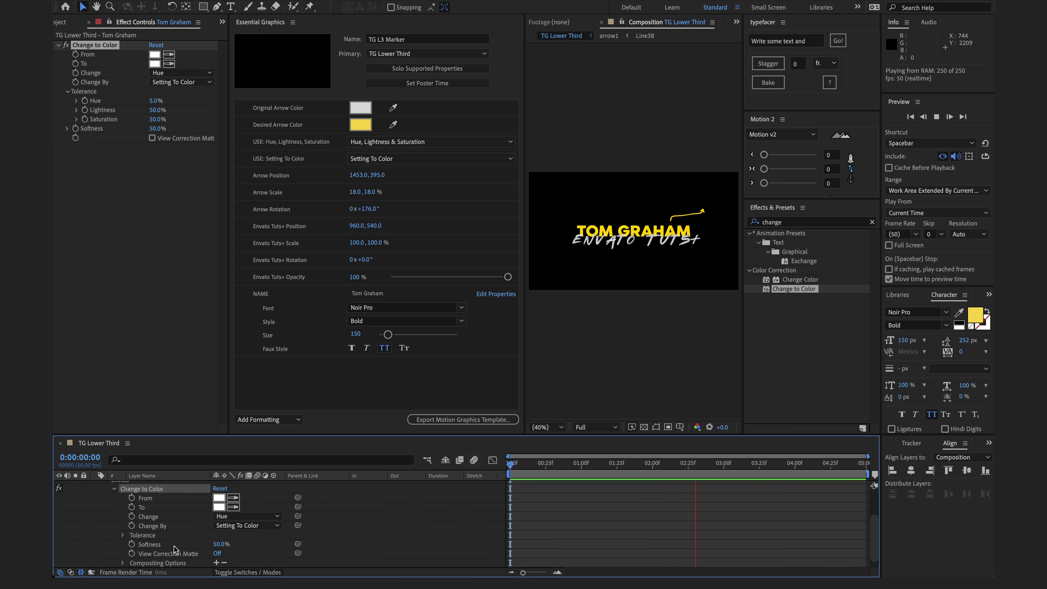
{"action": "left_click", "coordinate": [152, 500]}
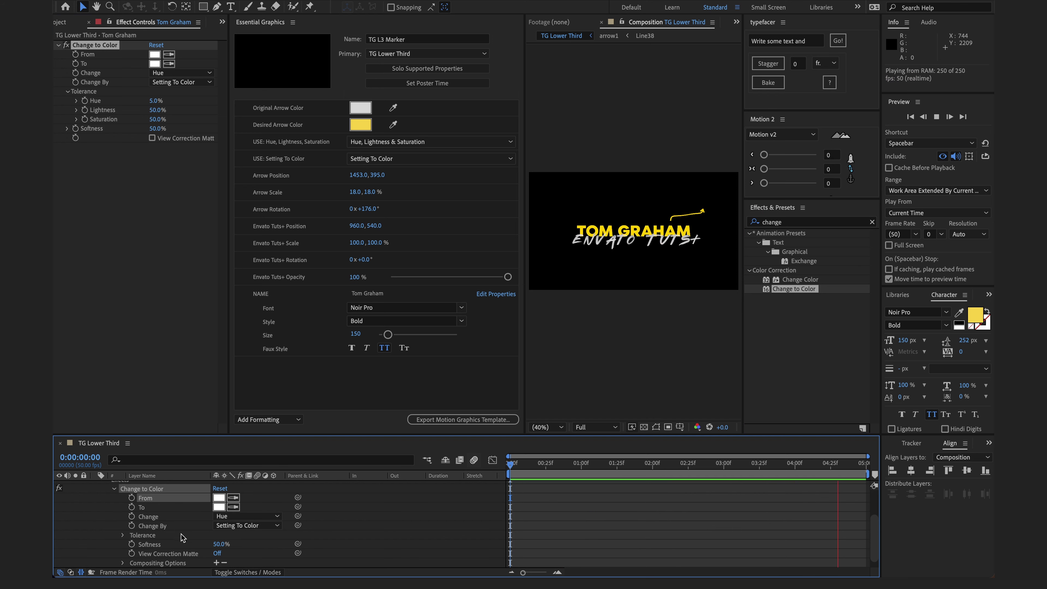
{"action": "left_click", "coordinate": [170, 527], "text": "shift"}
{"action": "left_click_drag", "start_coordinate": [170, 527], "coordinate": [365, 377]}
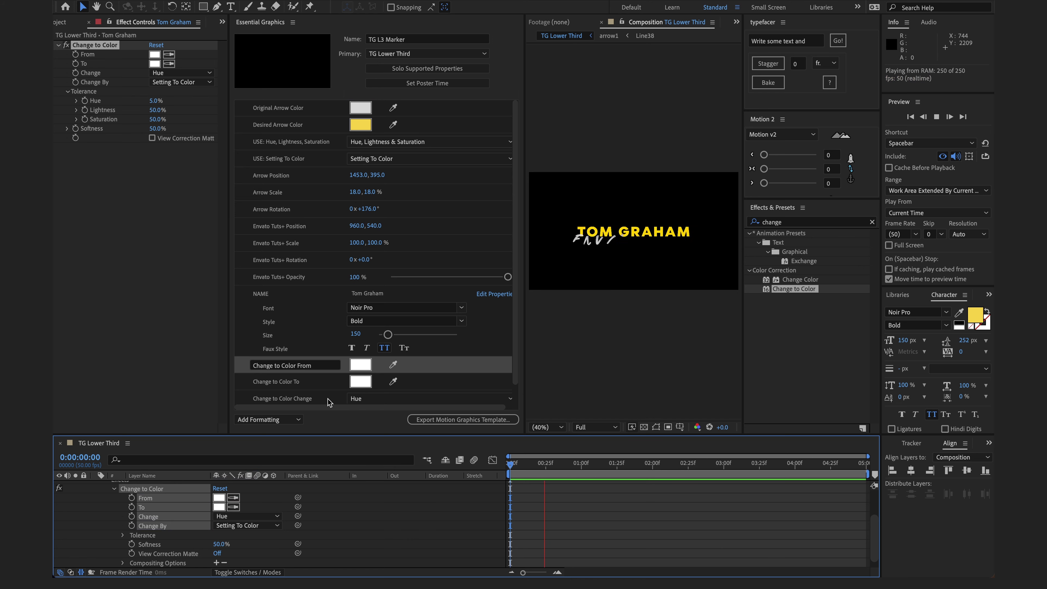
Rename the name-colour From and To controls to Original Name Color and Desired Name Color
{"action": "scroll", "coordinate": [258, 359], "scroll_direction": "down", "scroll_amount": 1}
{"action": "left_click", "coordinate": [283, 346]}
{"action": "left_click", "coordinate": [283, 346]}
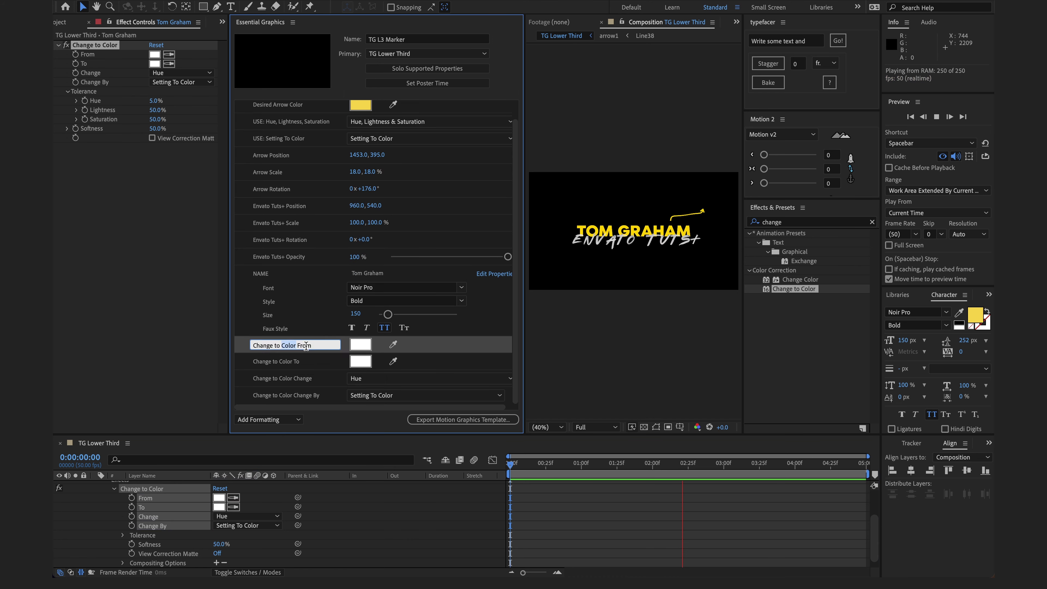
{"action": "left_click_drag", "start_coordinate": [283, 346], "coordinate": [233, 354]}
{"action": "type", "text": "Orio"}
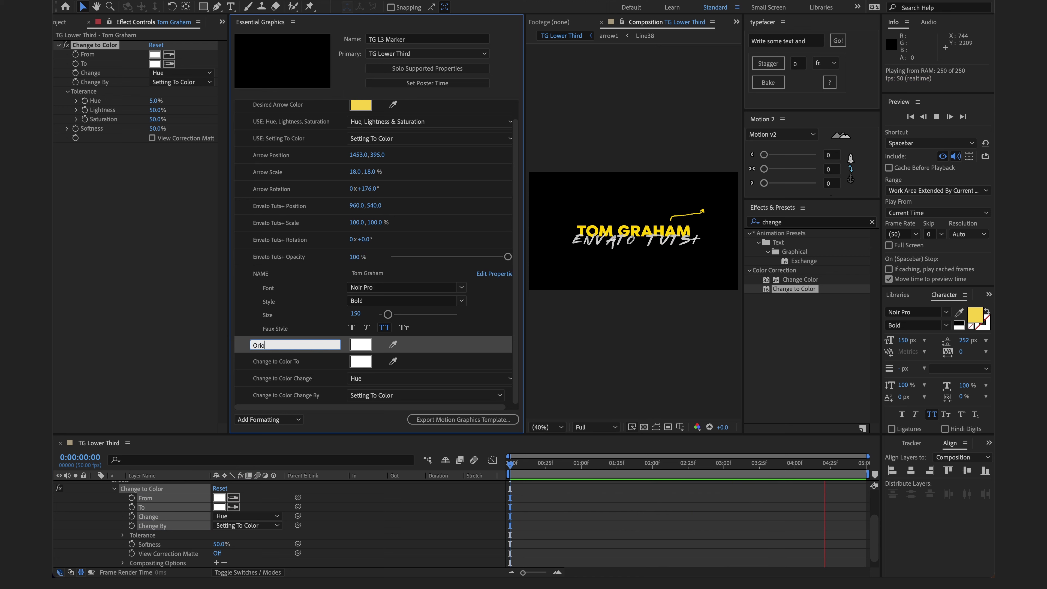
{"action": "type", "text": "ginal Name Color"}
{"action": "key", "text": "BackSpace"}
{"action": "key", "text": "BackSpace"}
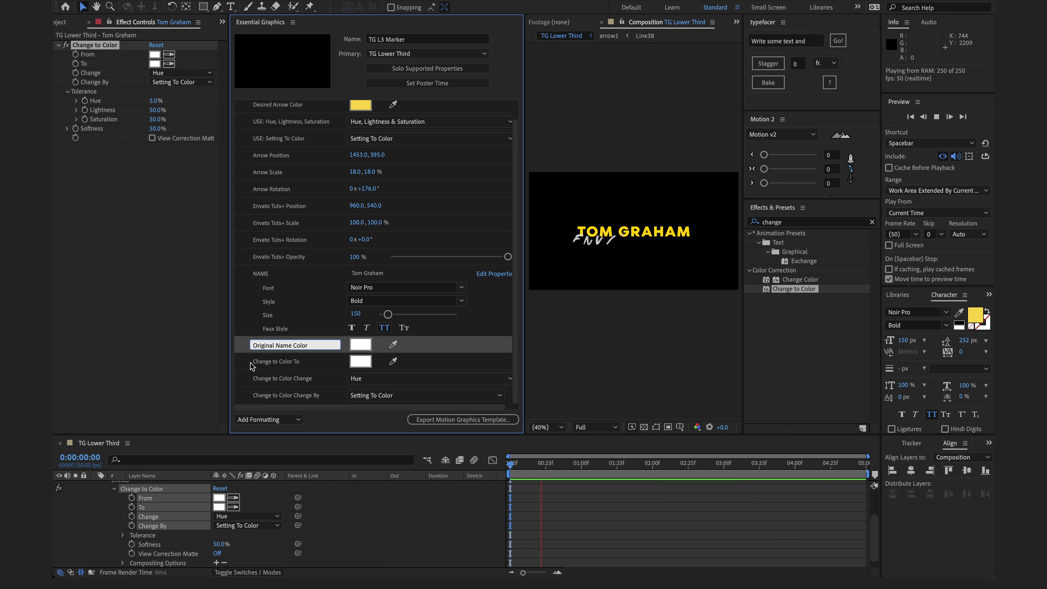
{"action": "left_click", "coordinate": [313, 362]}
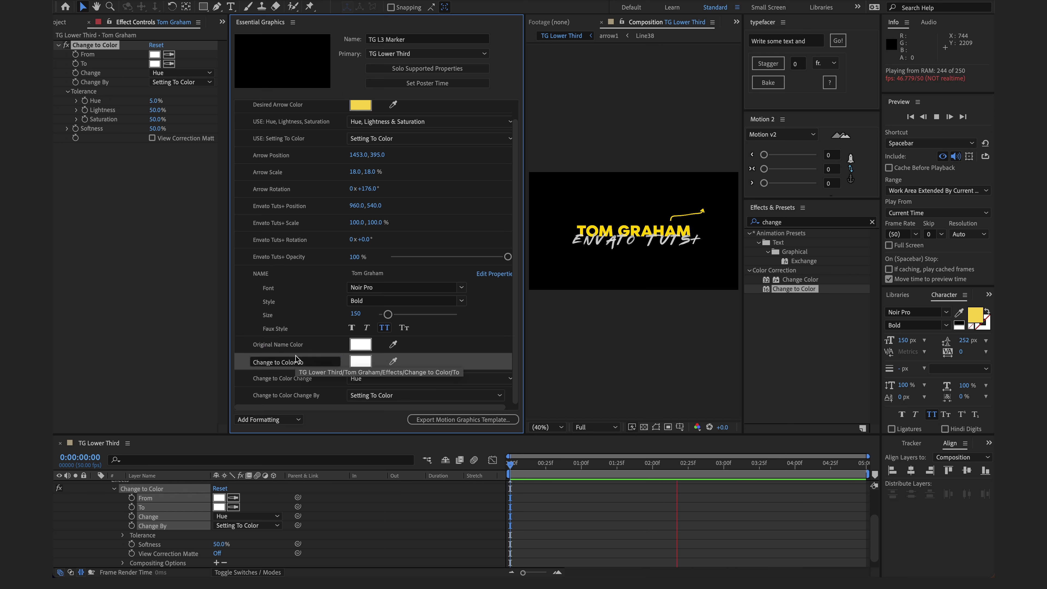
{"action": "left_click", "coordinate": [299, 363]}
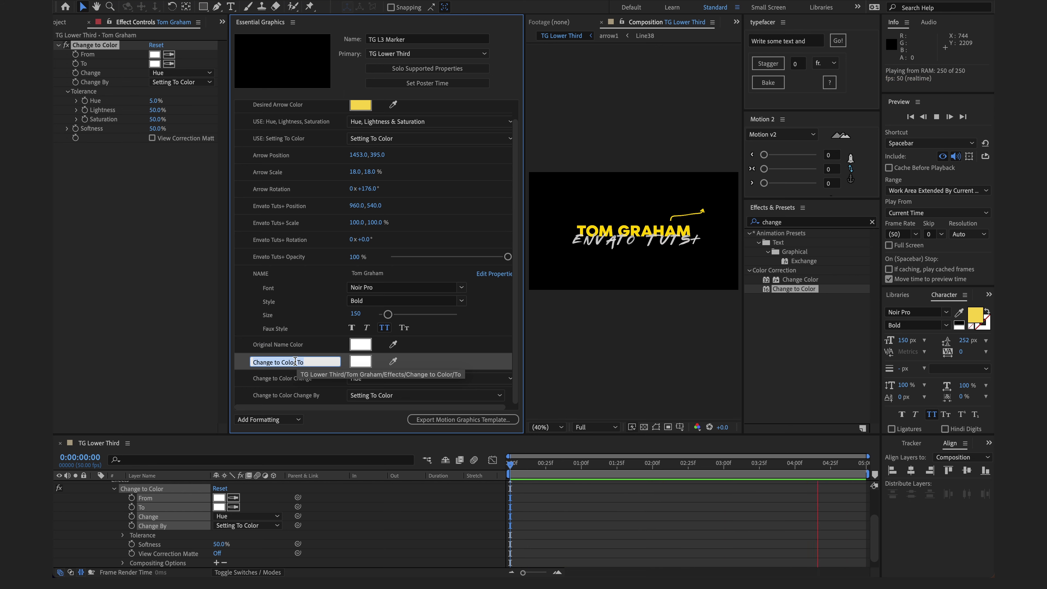
{"action": "type", "text": "Desired Name Color"}
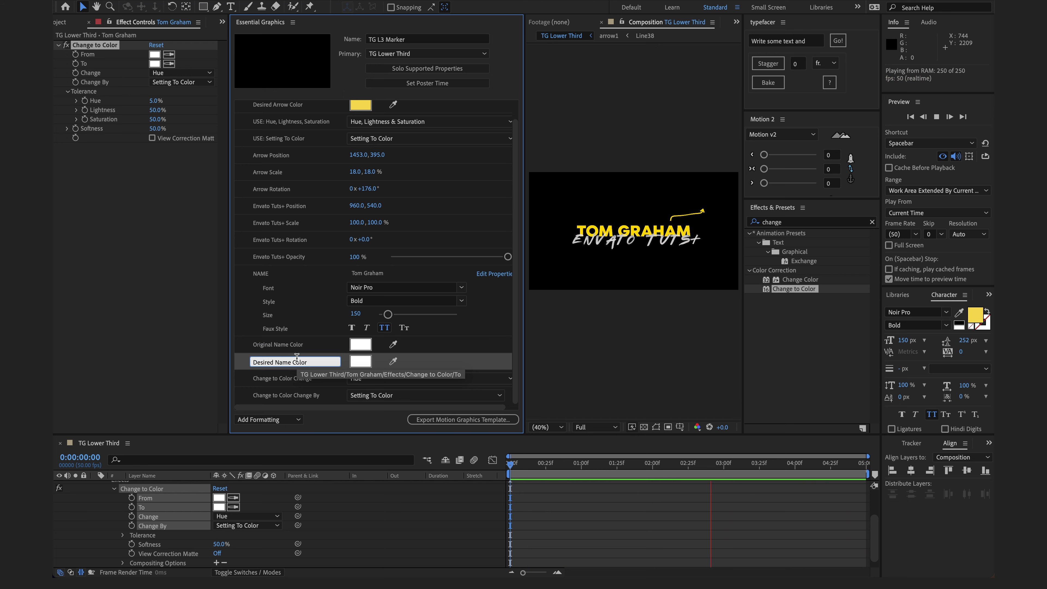
{"action": "key", "text": "Return"}
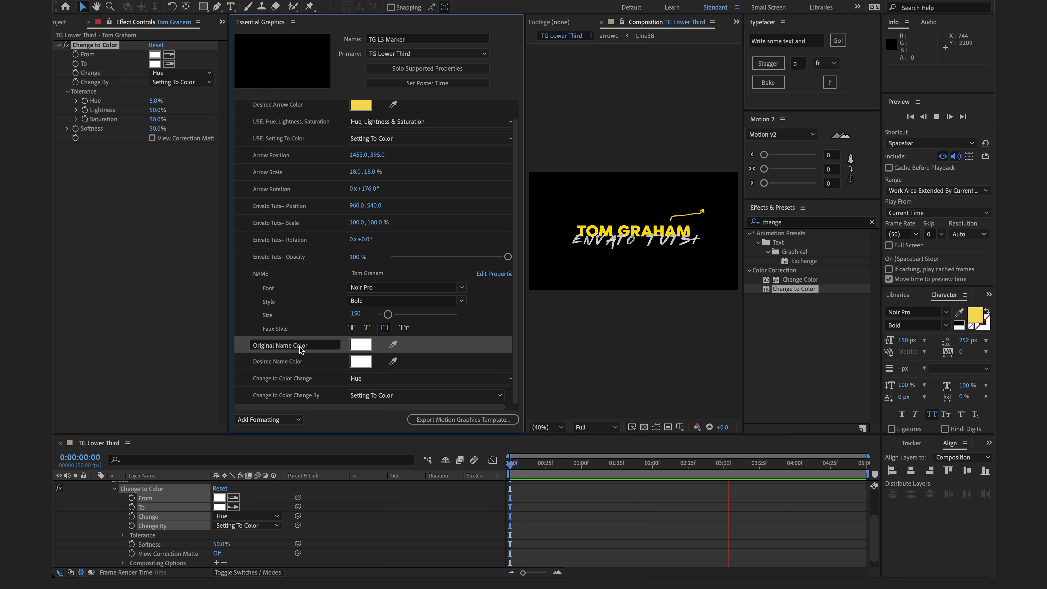
Label the Change and Change By controls by pasting the existing two USE labels onto them
{"action": "left_click", "coordinate": [294, 380]}
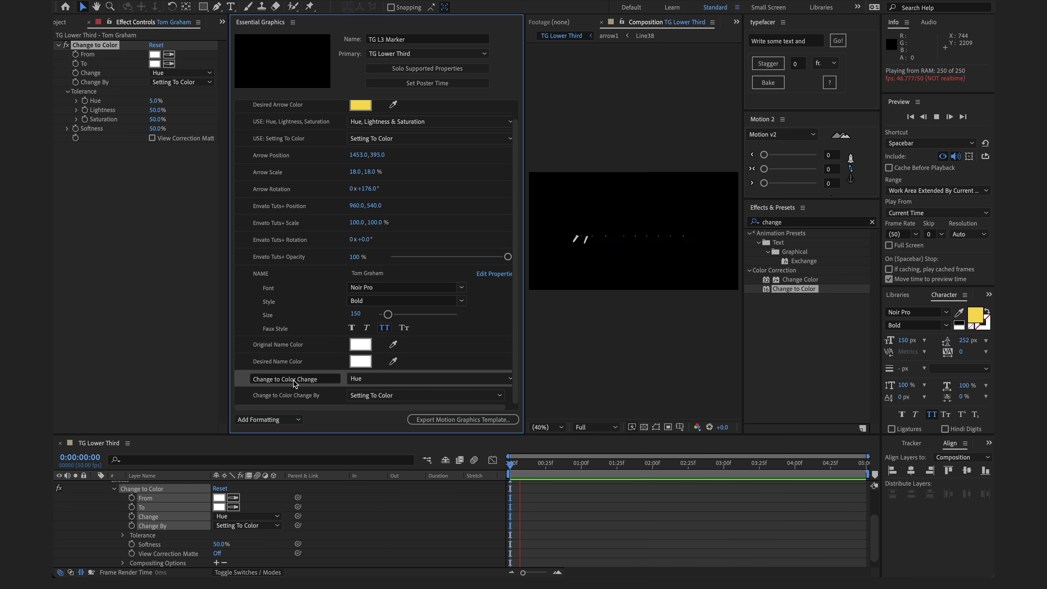
{"action": "double_click", "coordinate": [291, 122]}
{"action": "key", "text": "super+a"}
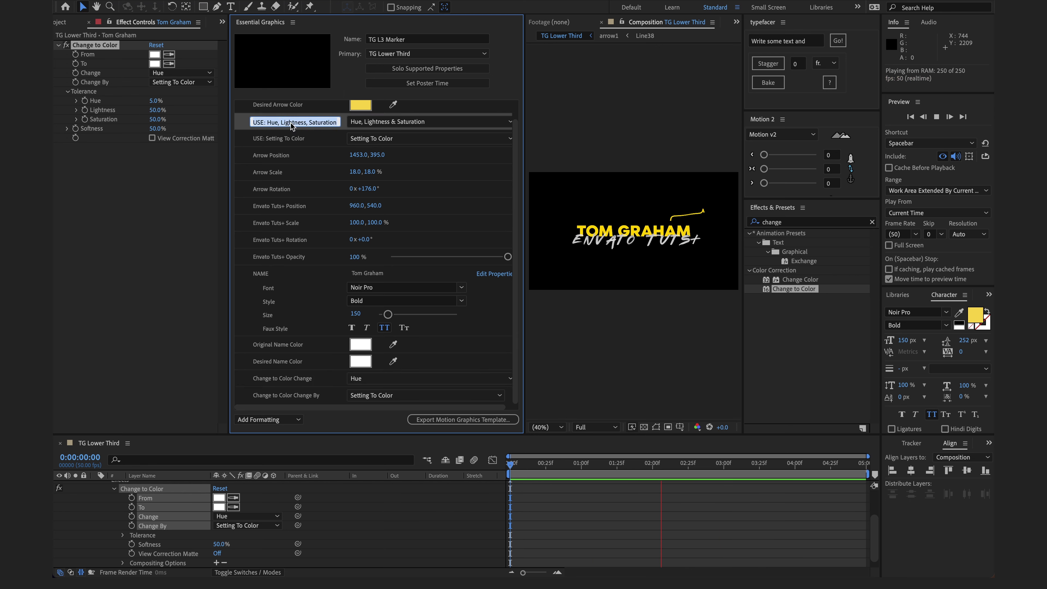
{"action": "key", "text": "super+c"}
{"action": "left_click", "coordinate": [299, 384]}
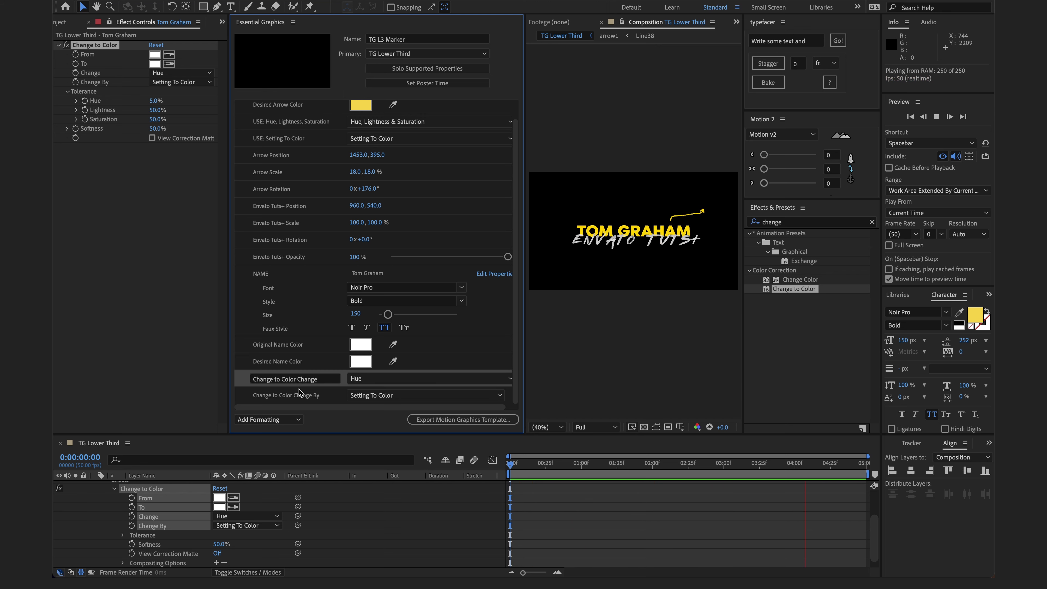
{"action": "key", "text": "super+a"}
{"action": "key", "text": "super+v"}
{"action": "key", "text": "Tab"}
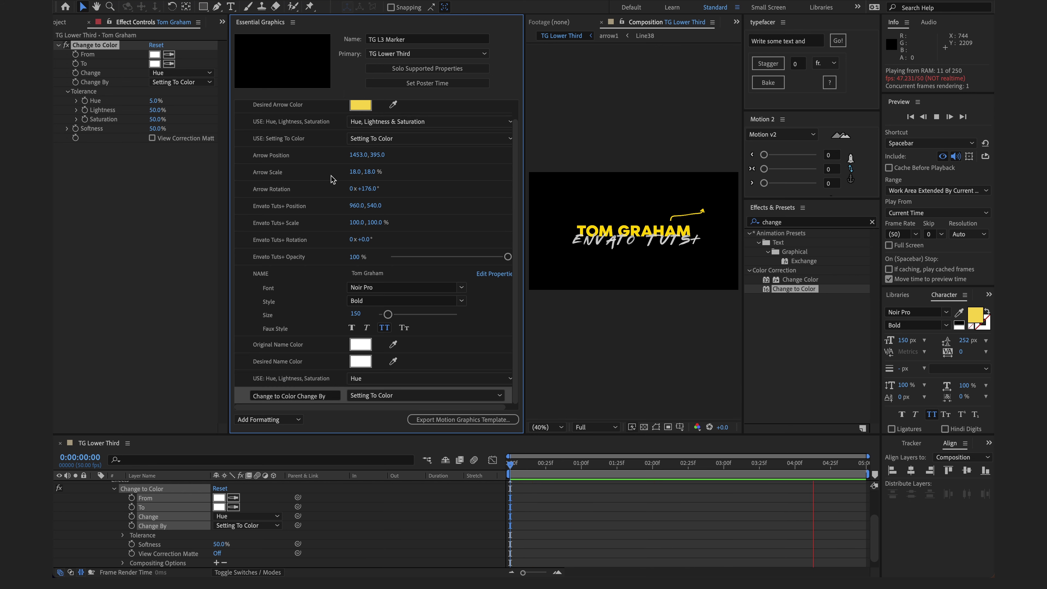
{"action": "left_click", "coordinate": [291, 140]}
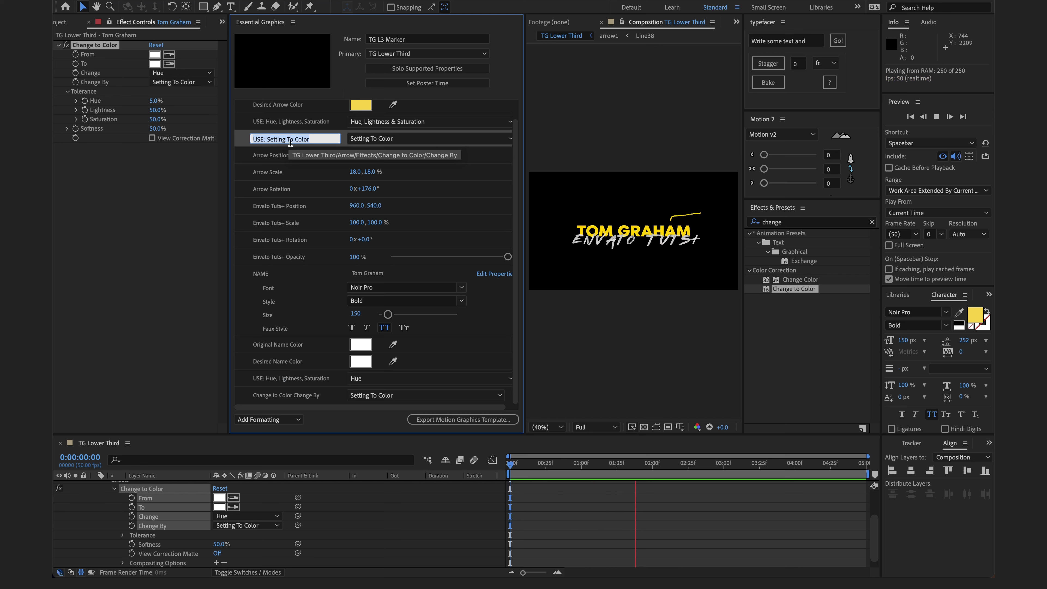
{"action": "key", "text": "ctrl+c"}
{"action": "left_click", "coordinate": [289, 396]}
{"action": "key", "text": "ctrl+v"}
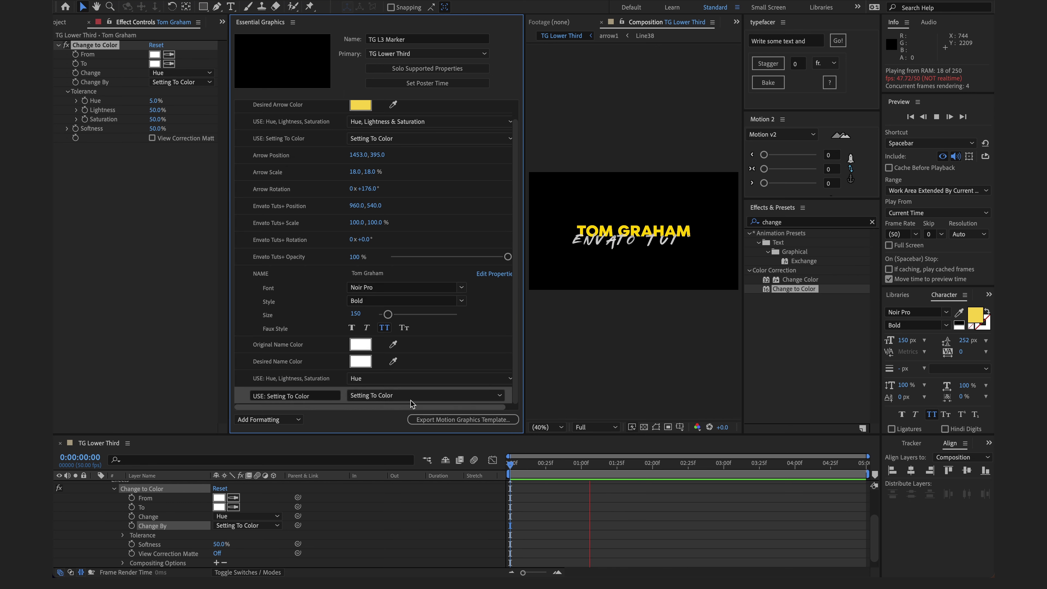
{"action": "scroll", "coordinate": [310, 156], "scroll_direction": "up", "scroll_amount": 1}
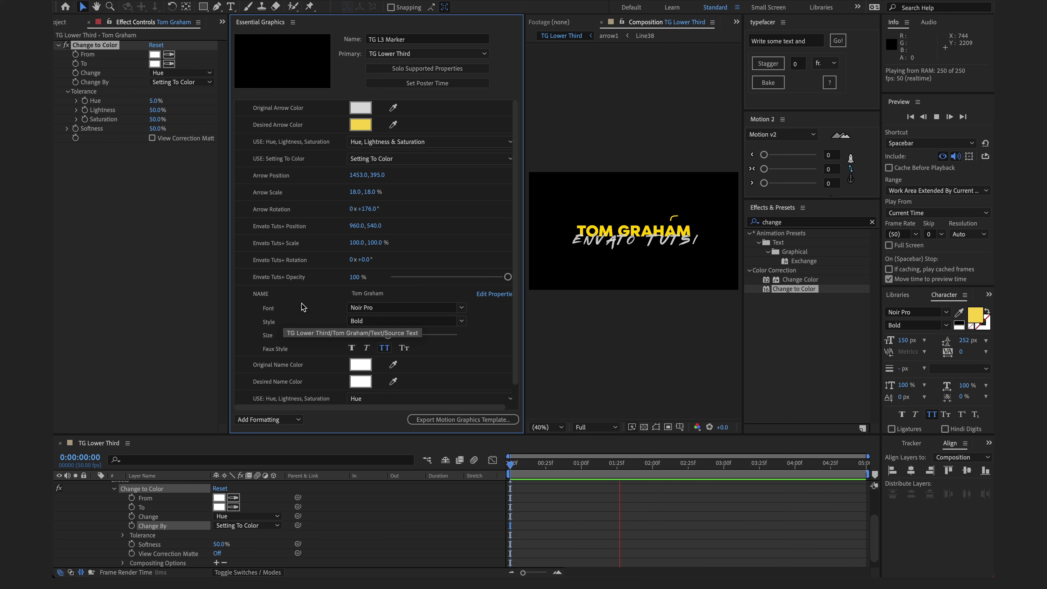
{"action": "scroll", "coordinate": [413, 322], "scroll_direction": "down", "scroll_amount": 1}
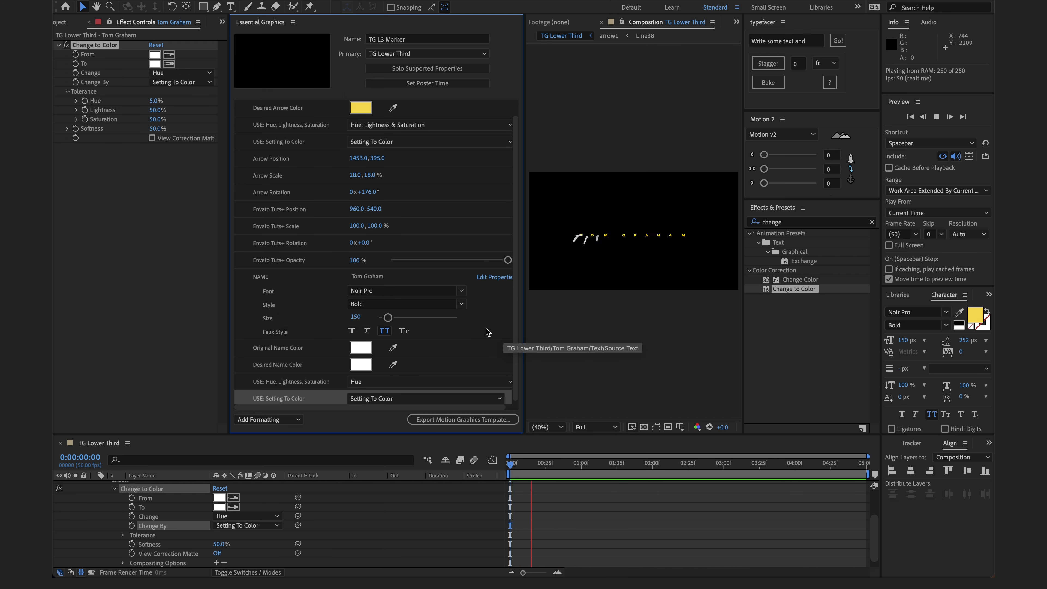
{"action": "scroll", "coordinate": [488, 332], "scroll_direction": "down", "scroll_amount": 1}
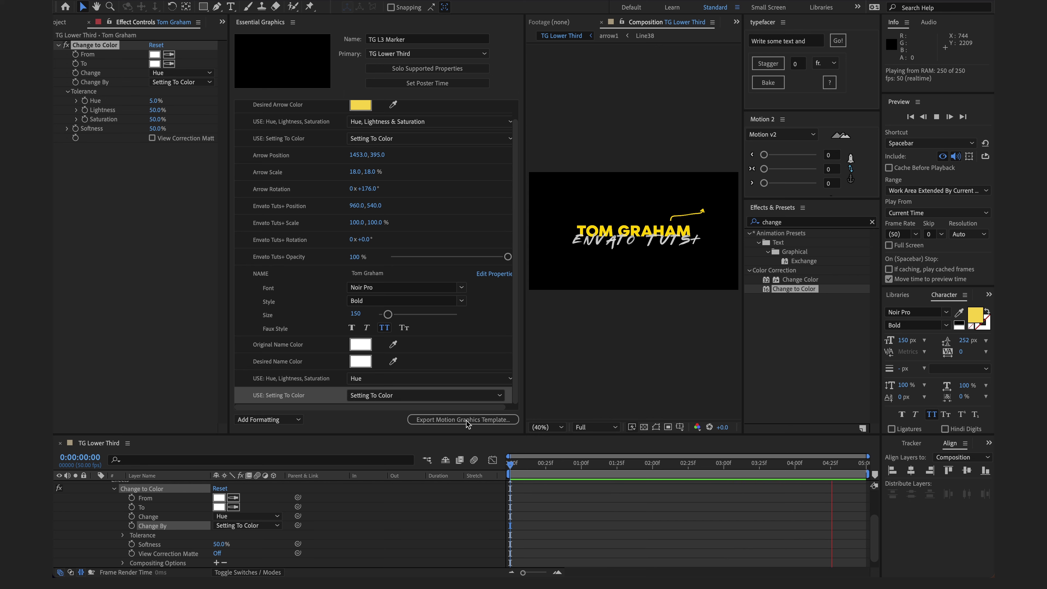
Start exporting the motion graphics template and save the project when prompted
{"action": "left_click", "coordinate": [486, 422]}
{"action": "left_click", "coordinate": [469, 422]}
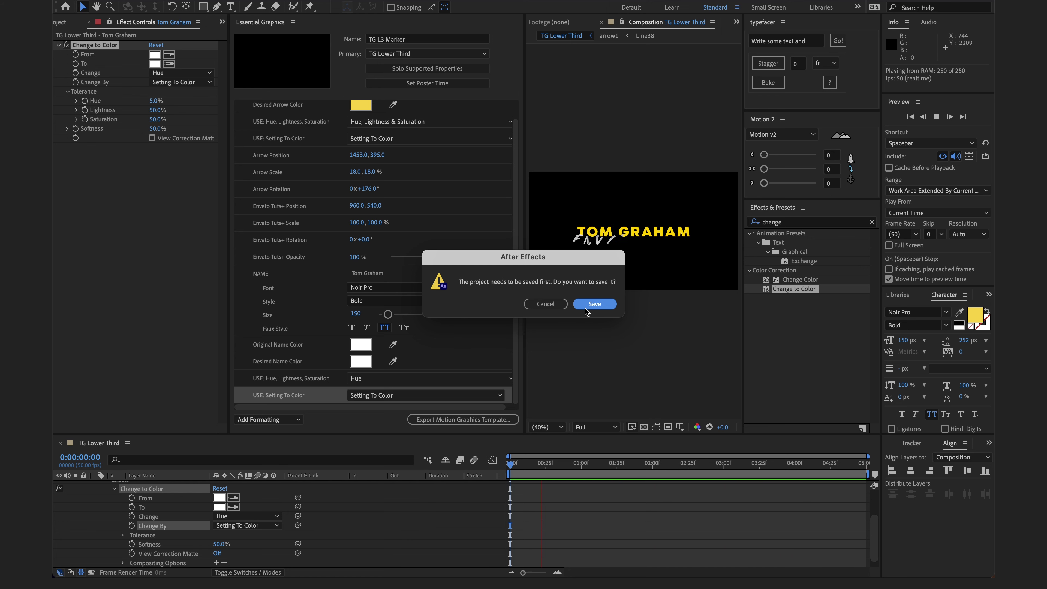
{"action": "left_click", "coordinate": [588, 308]}
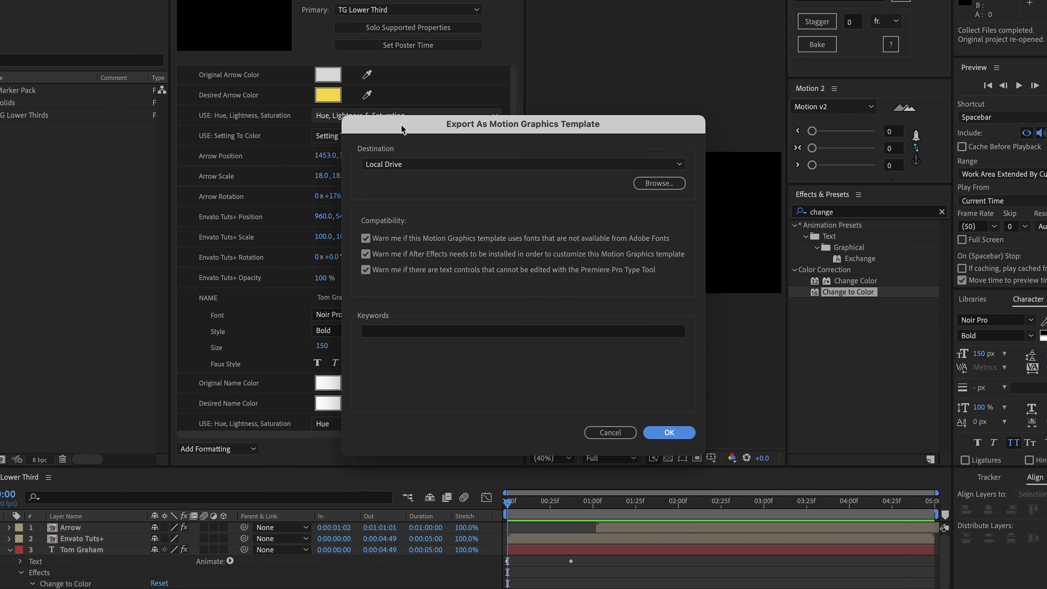
Export TG L3 Marker to the project folder on Local Drive, accepting the missing-font warning
{"action": "left_click", "coordinate": [445, 165]}
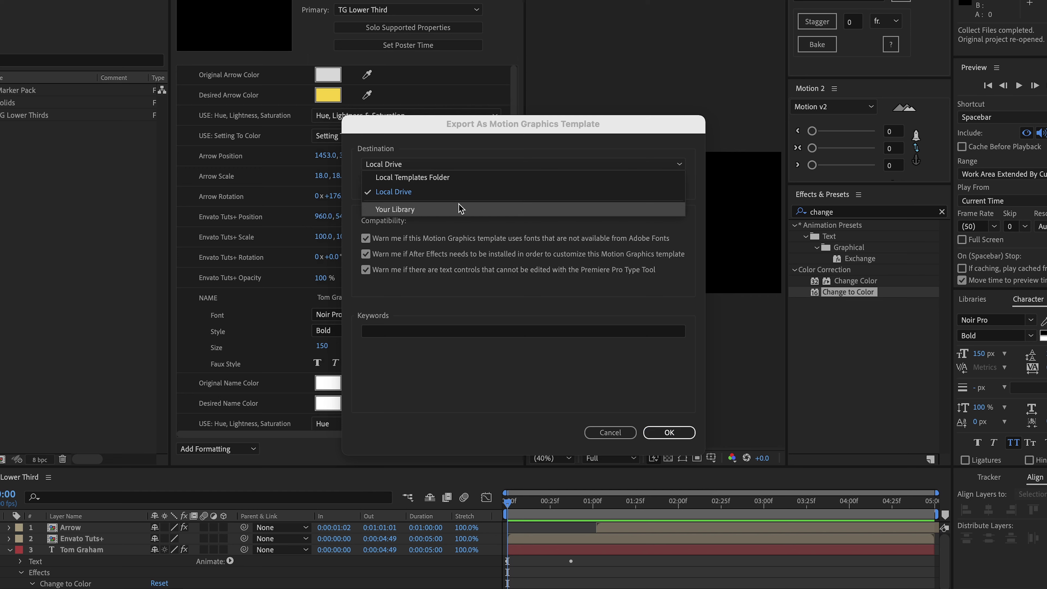
{"action": "left_click", "coordinate": [470, 192]}
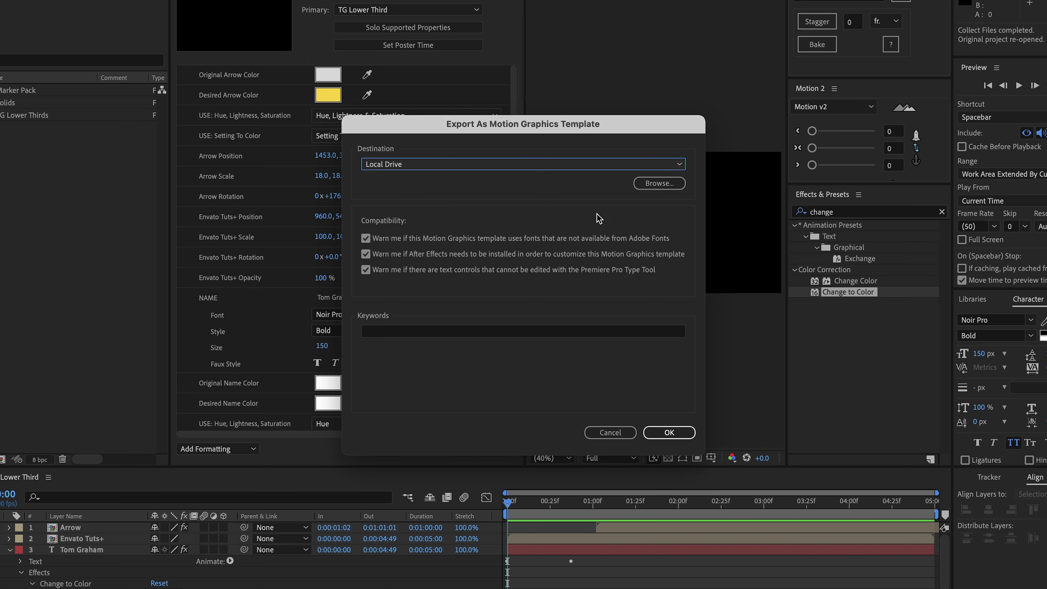
{"action": "left_click", "coordinate": [658, 183]}
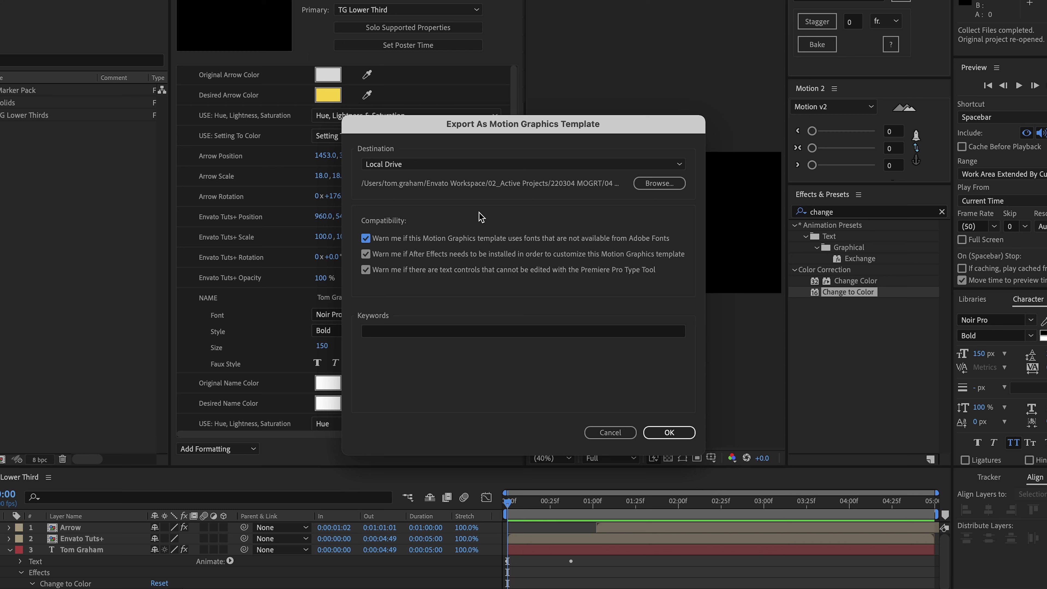
{"action": "left_click", "coordinate": [656, 432]}
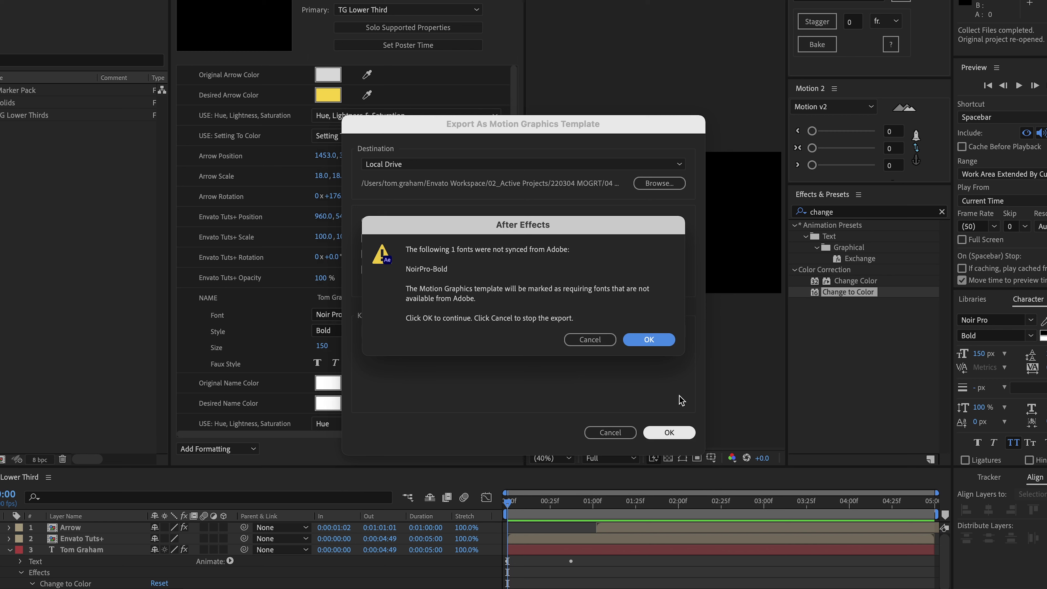
{"action": "left_click", "coordinate": [655, 340]}
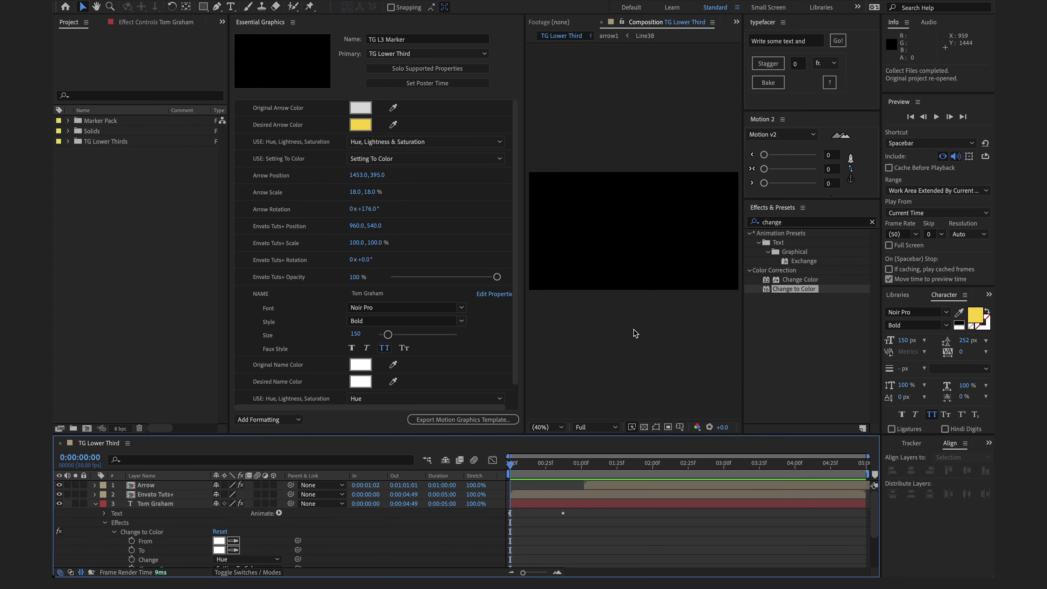
{"action": "left_click", "coordinate": [650, 329]}
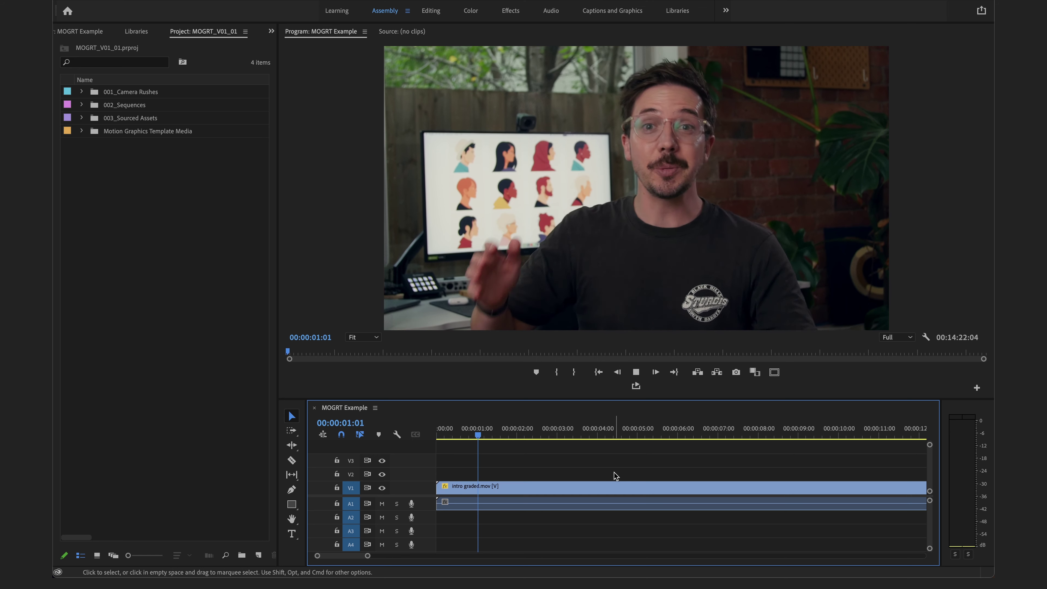
Stop playback, set the playhead to 00:00:01:10 and switch to the Captions and Graphics workspace
{"action": "key", "text": "space"}
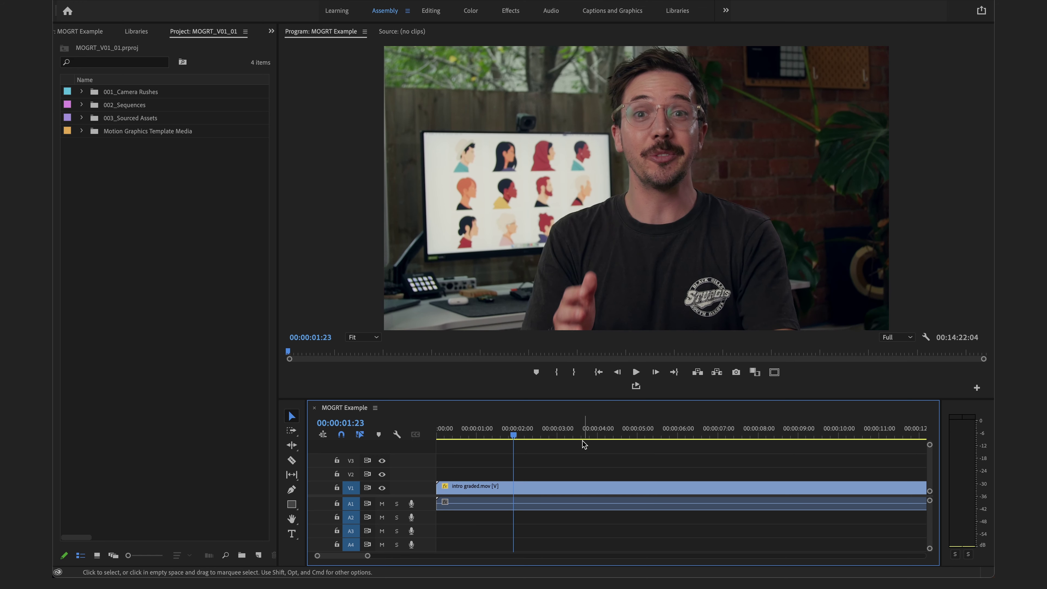
{"action": "left_click_drag", "start_coordinate": [581, 433], "coordinate": [493, 433]}
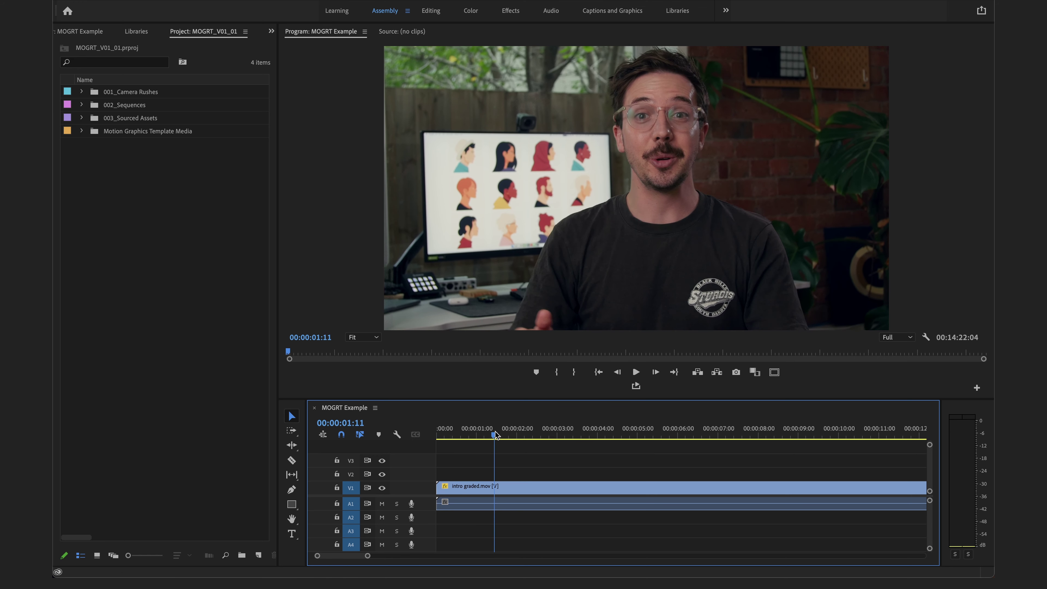
{"action": "left_click", "coordinate": [605, 16]}
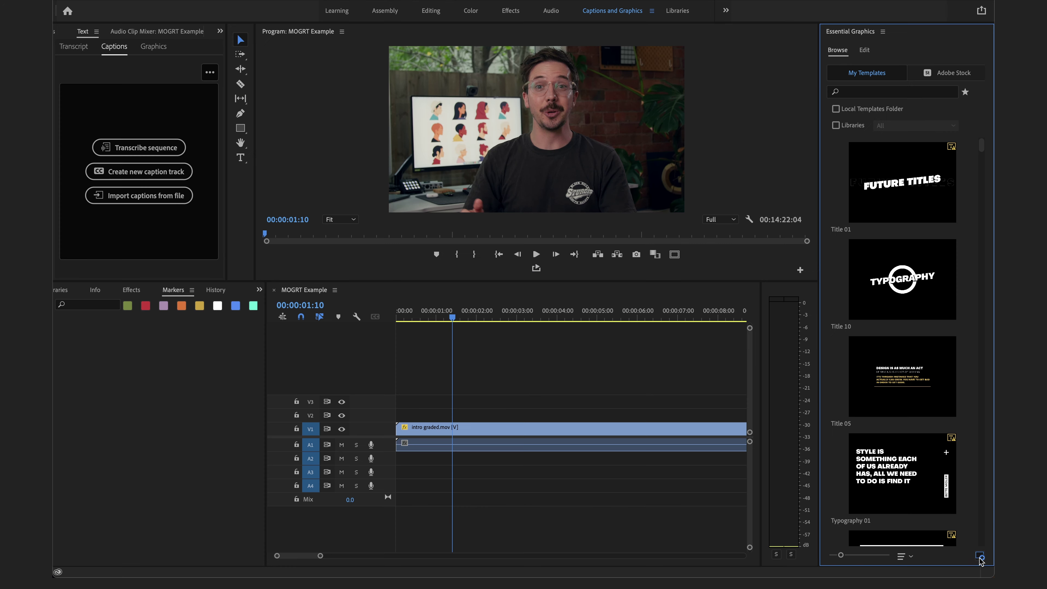
Install TG L3 Marker.mogrt and place it on V2 above intro graded.mov
{"action": "left_click", "coordinate": [980, 557]}
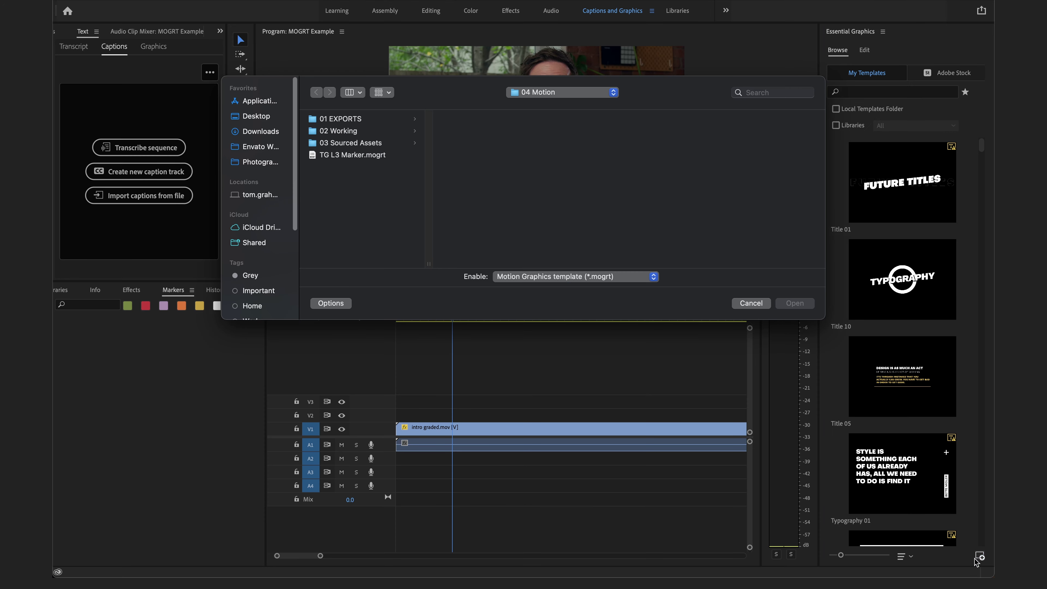
{"action": "left_click", "coordinate": [369, 156]}
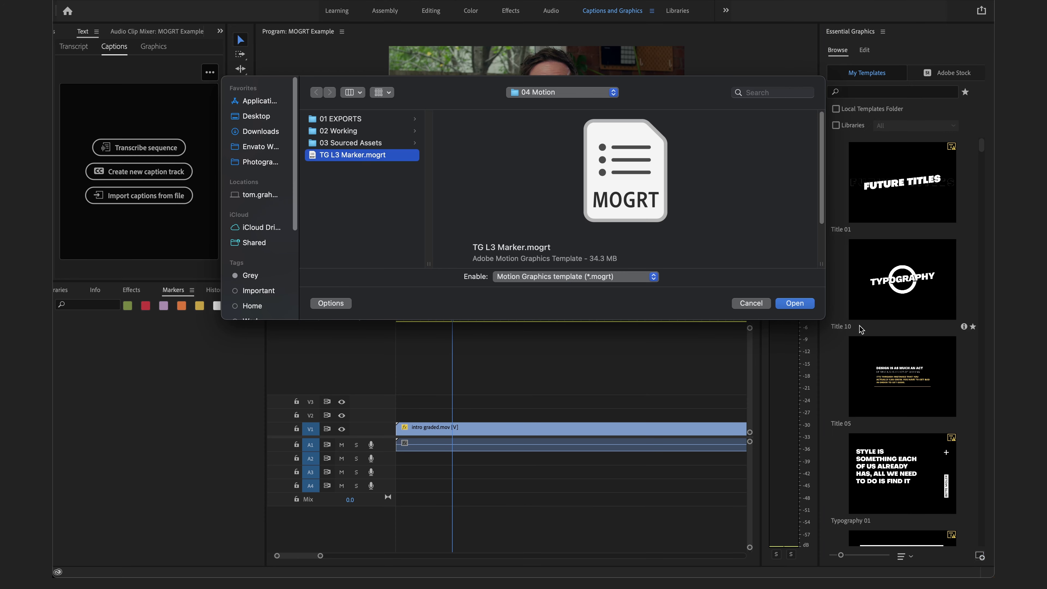
{"action": "left_click", "coordinate": [801, 304]}
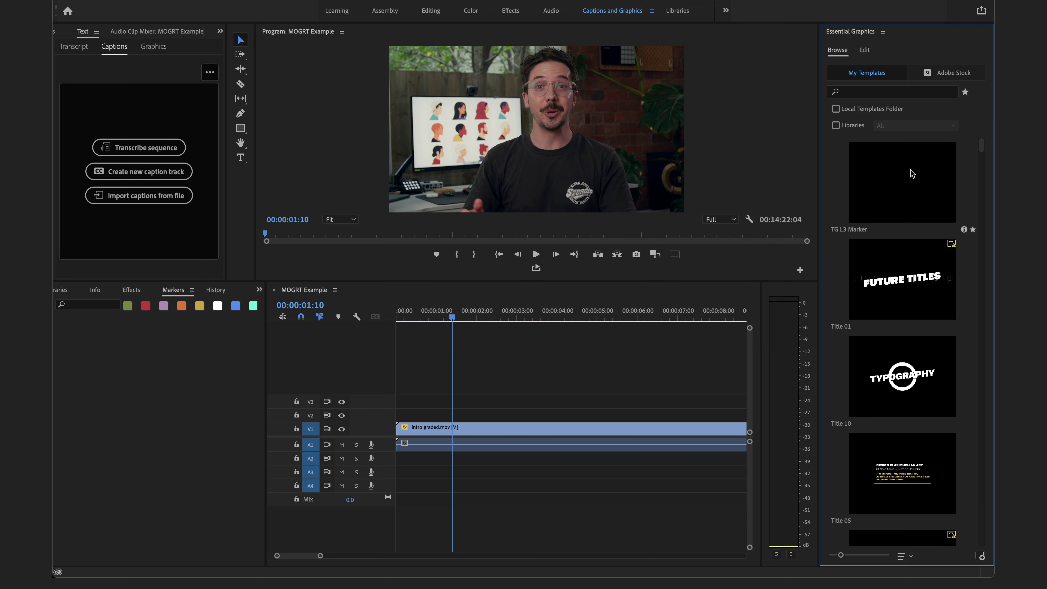
{"action": "mouse_move", "coordinate": [909, 188]}
{"action": "left_mouse_down"}
{"action": "mouse_move", "coordinate": [912, 202]}
{"action": "mouse_move", "coordinate": [709, 290]}
{"action": "mouse_move", "coordinate": [384, 423]}
{"action": "mouse_move", "coordinate": [365, 425]}
{"action": "mouse_move", "coordinate": [363, 414]}
{"action": "left_mouse_up"}
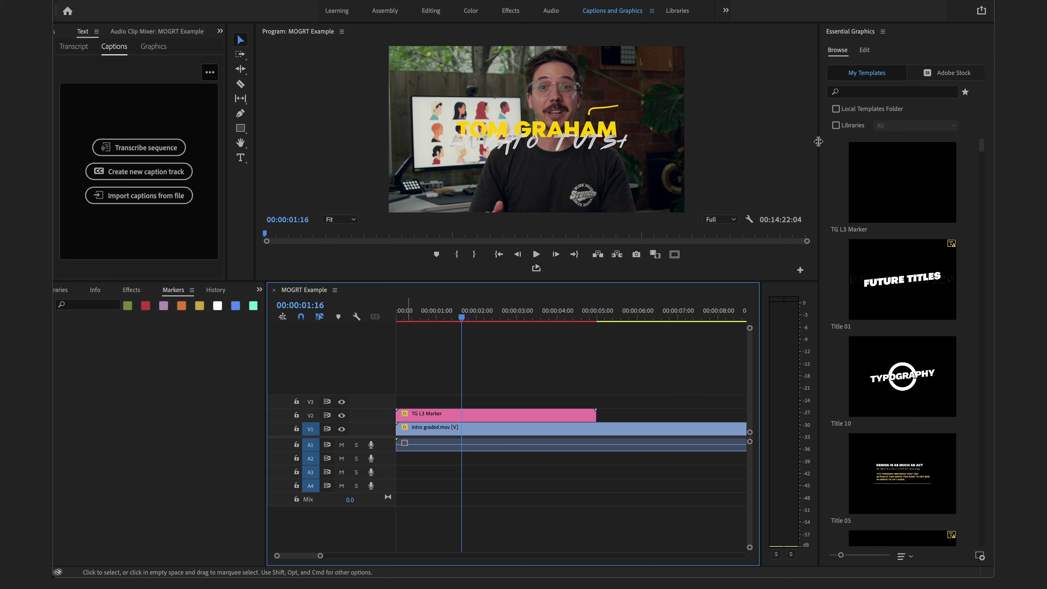
Preview the lower third from the start of the sequence
{"action": "left_click_drag", "start_coordinate": [461, 318], "coordinate": [400, 322]}
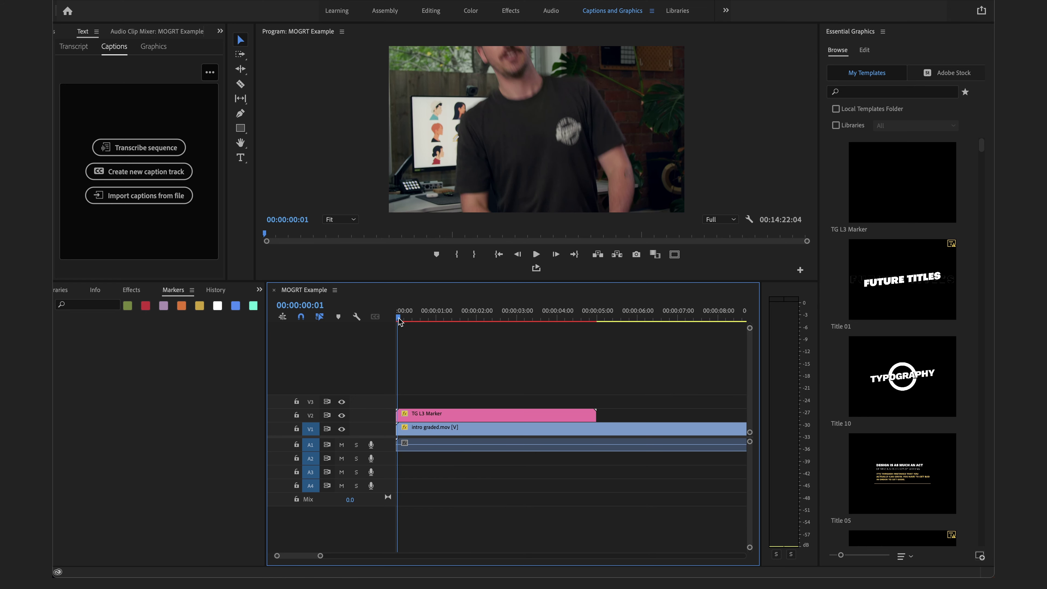
{"action": "key", "text": "space"}
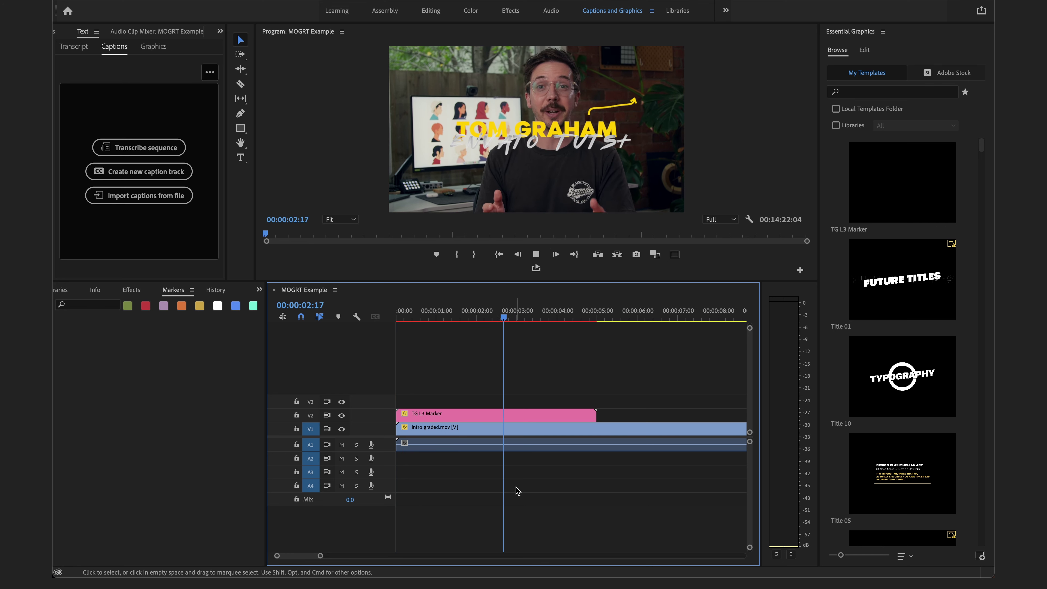
{"action": "key", "text": "space"}
Set the TG L3 Marker clip to Scale 68 and Position 577, 927, checking against Safe Margins
{"action": "left_click", "coordinate": [544, 420]}
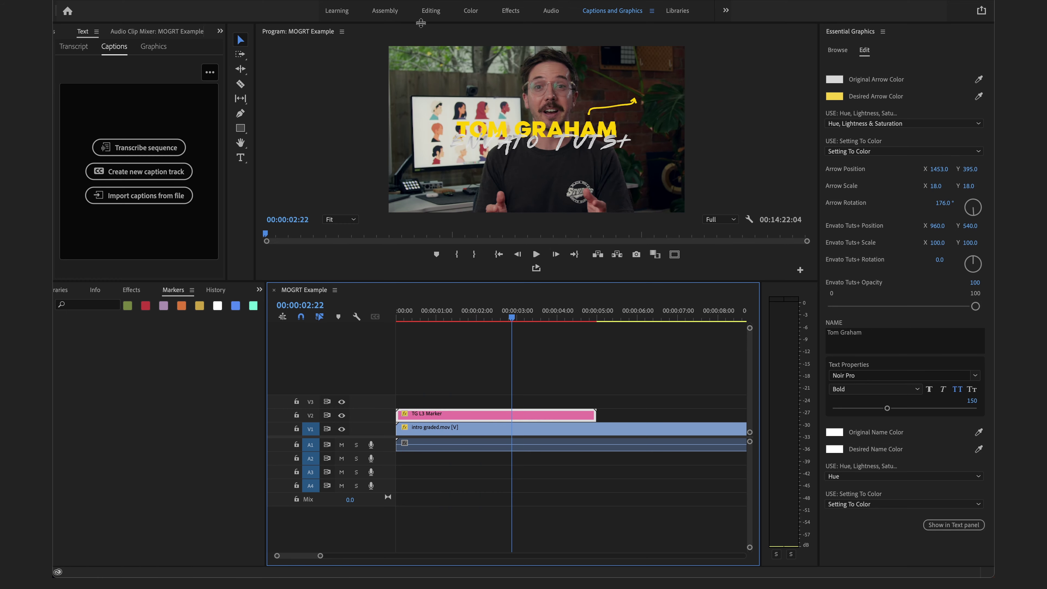
{"action": "left_click", "coordinate": [431, 12]}
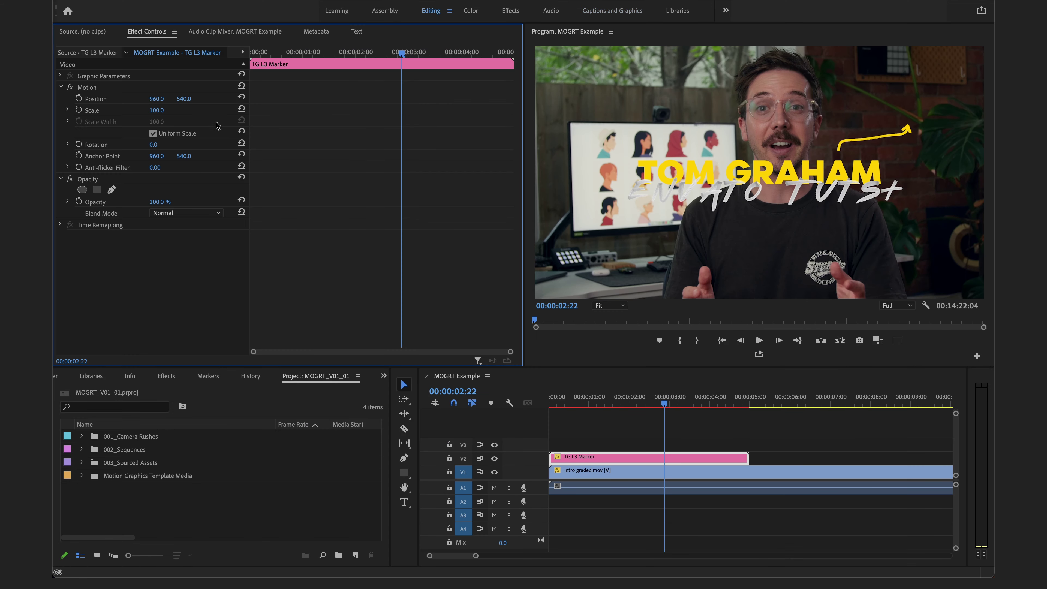
{"action": "left_click_drag", "start_coordinate": [154, 112], "coordinate": [248, 99]}
{"action": "left_click_drag", "start_coordinate": [183, 99], "coordinate": [83, 99]}
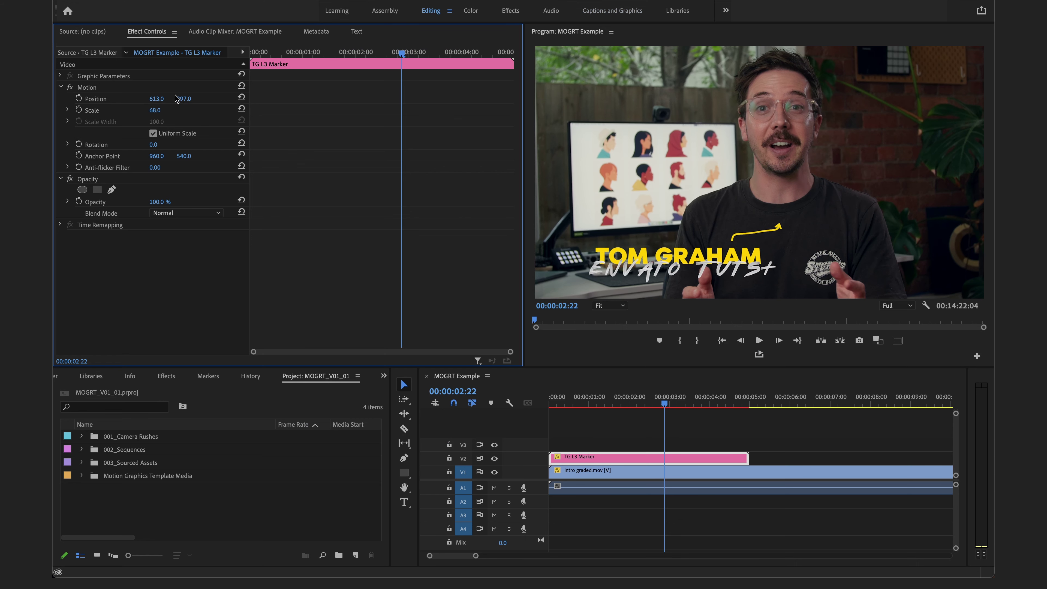
{"action": "left_click_drag", "start_coordinate": [184, 99], "coordinate": [189, 99]}
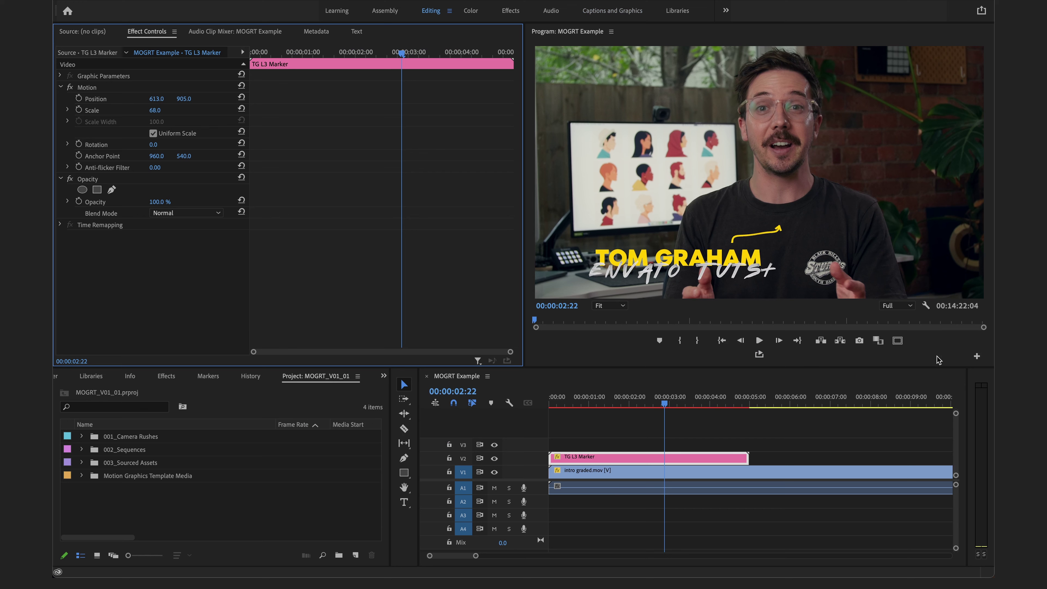
{"action": "left_click", "coordinate": [897, 340]}
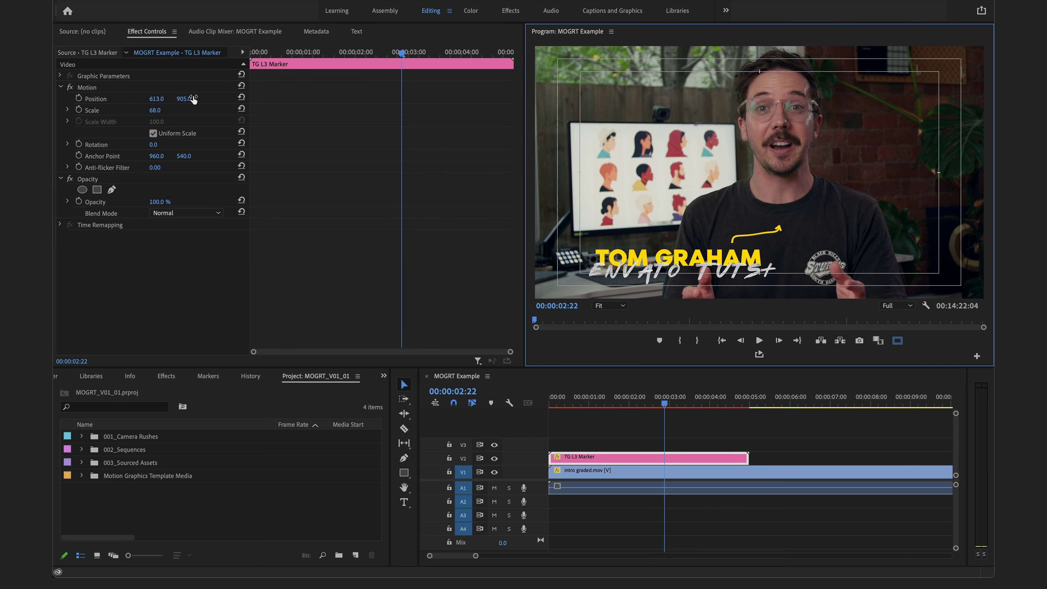
{"action": "left_click_drag", "start_coordinate": [185, 99], "coordinate": [118, 99]}
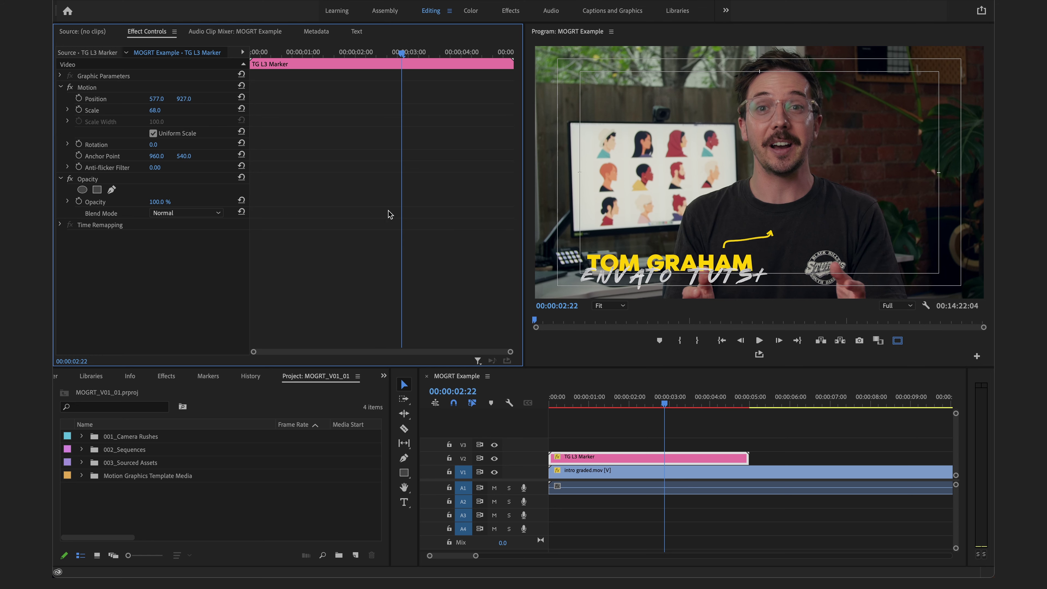
{"action": "left_click", "coordinate": [899, 340]}
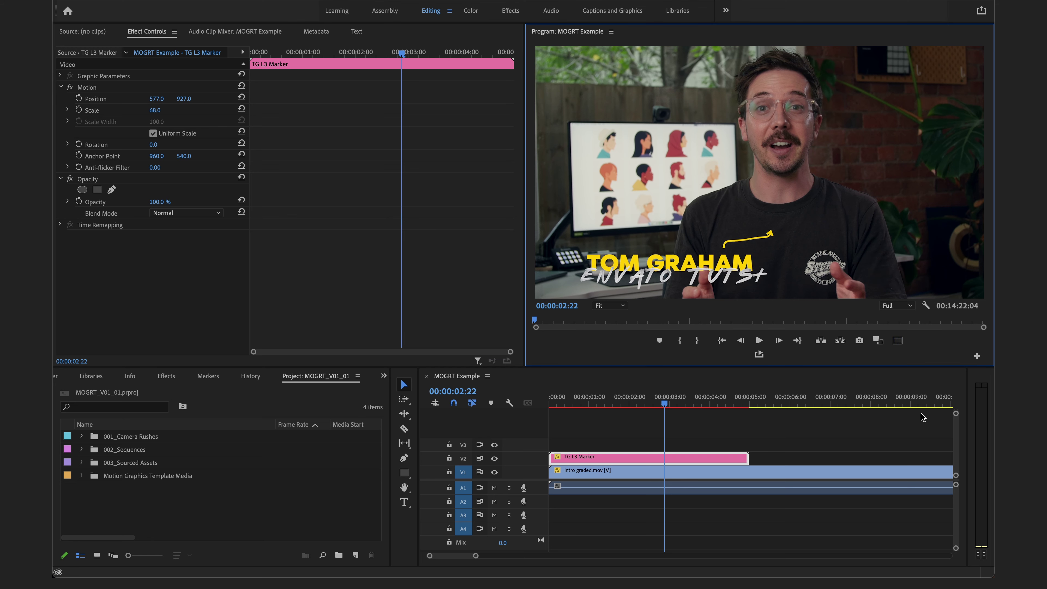
{"action": "left_click", "coordinate": [601, 17]}
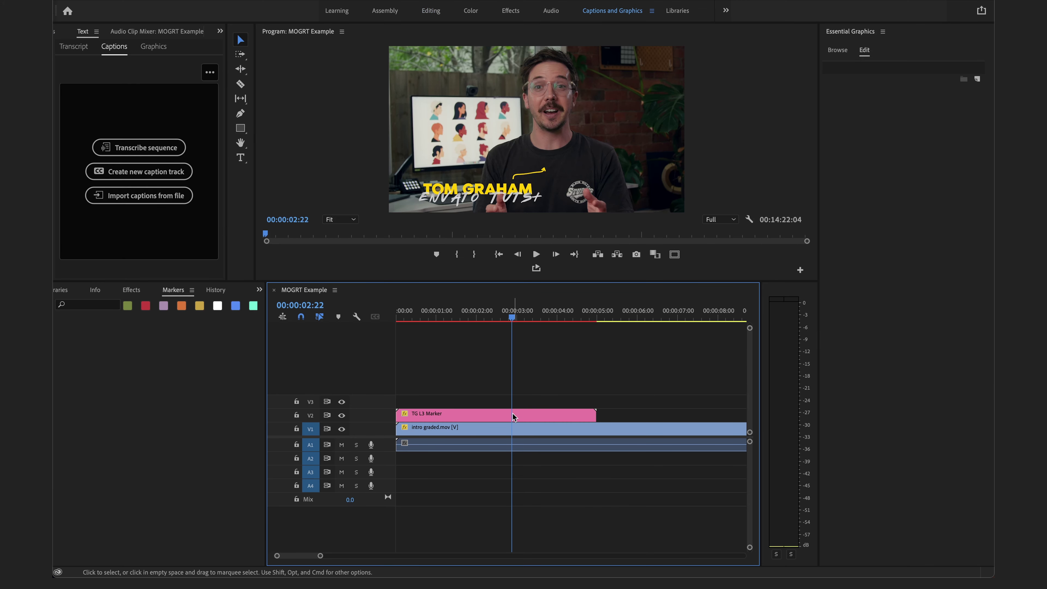
{"action": "left_click", "coordinate": [514, 417]}
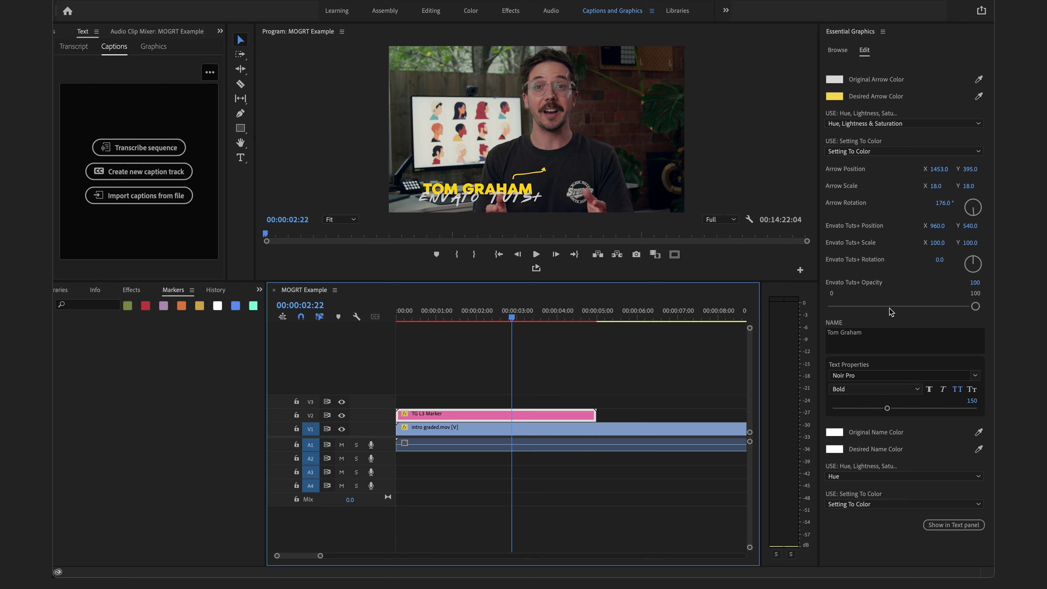
{"action": "left_click", "coordinate": [889, 336]}
{"action": "type", "text": "T"}
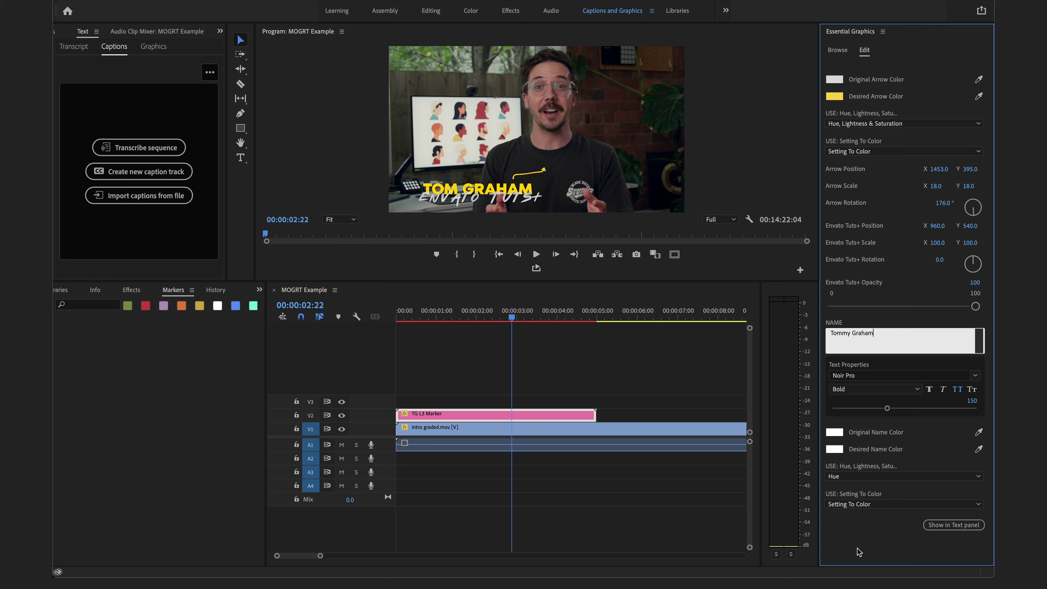
{"action": "left_click", "coordinate": [866, 551]}
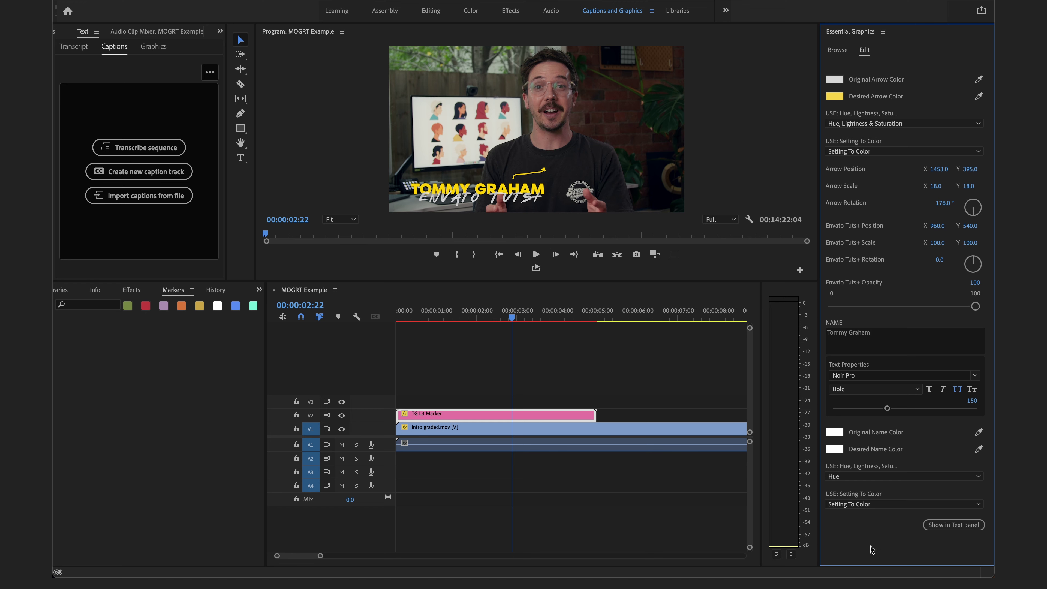
{"action": "left_click", "coordinate": [855, 389]}
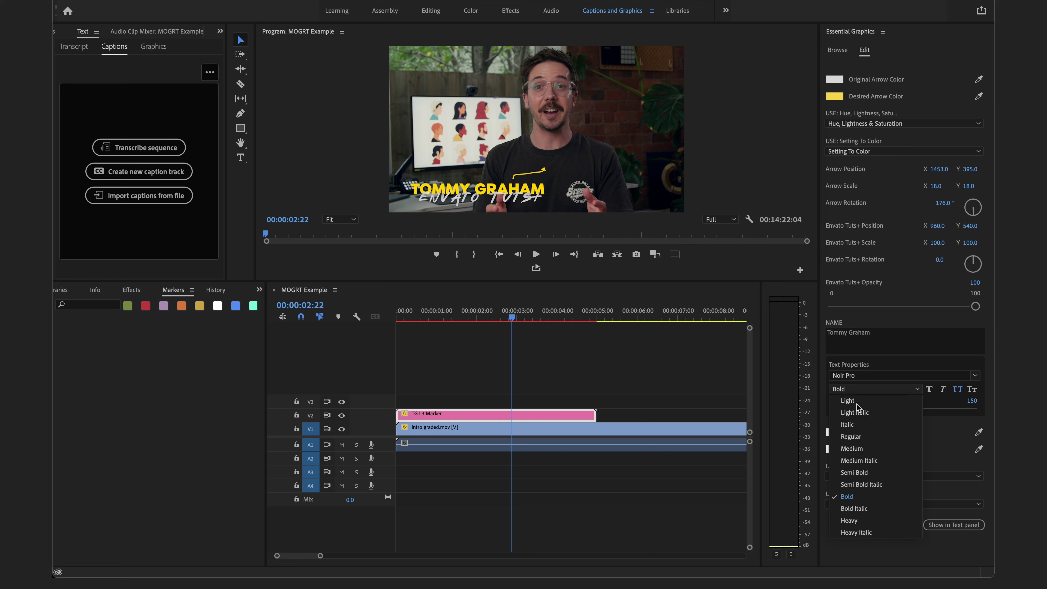
{"action": "left_click", "coordinate": [857, 533]}
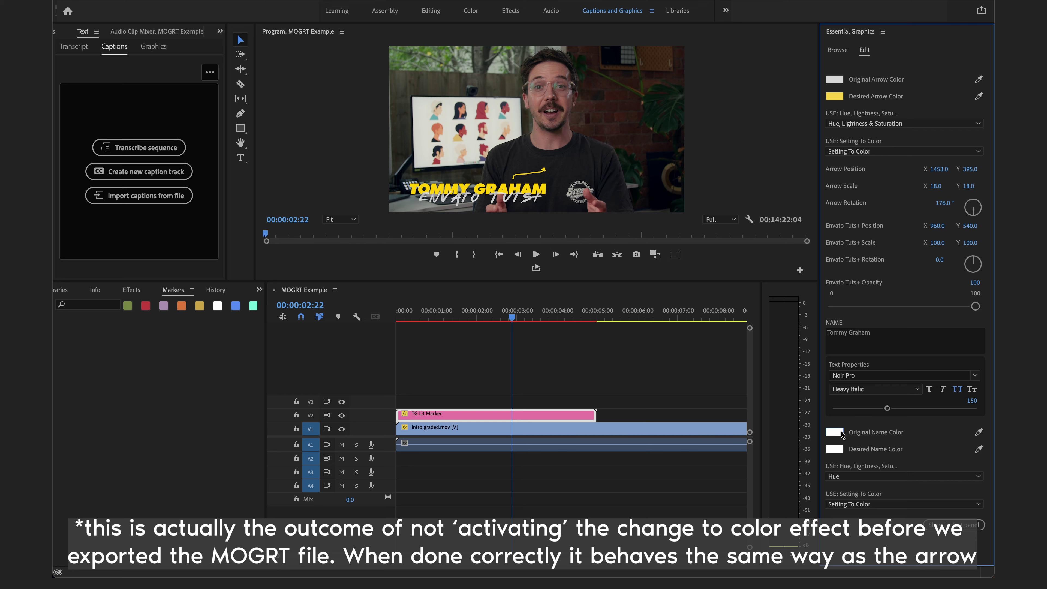
Set the name colour mode to Hue, Lightness & Saturation and pick purple BC12D0
{"action": "left_click", "coordinate": [863, 478]}
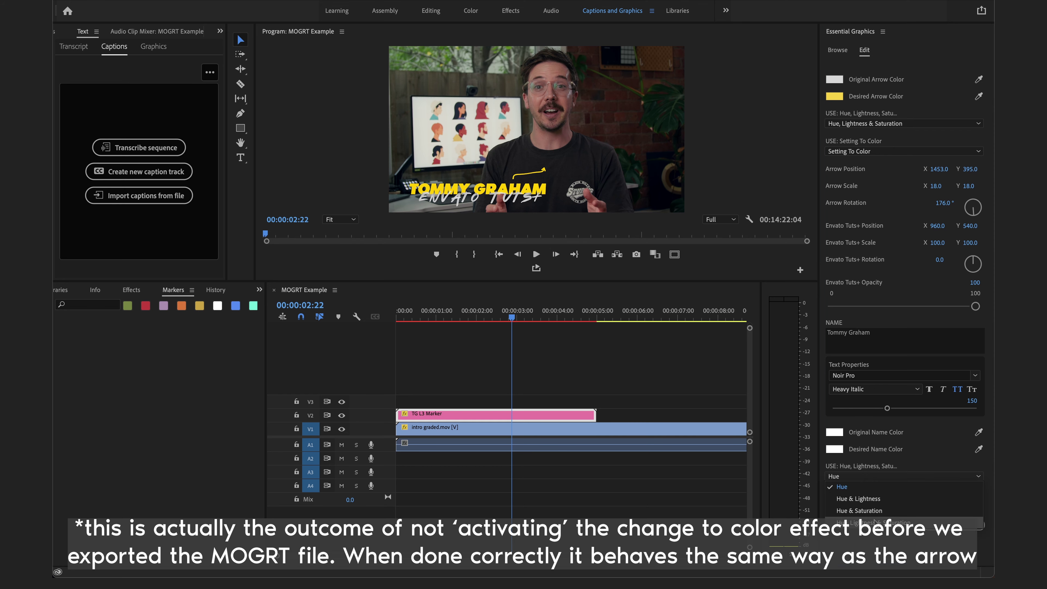
{"action": "left_click", "coordinate": [856, 537]}
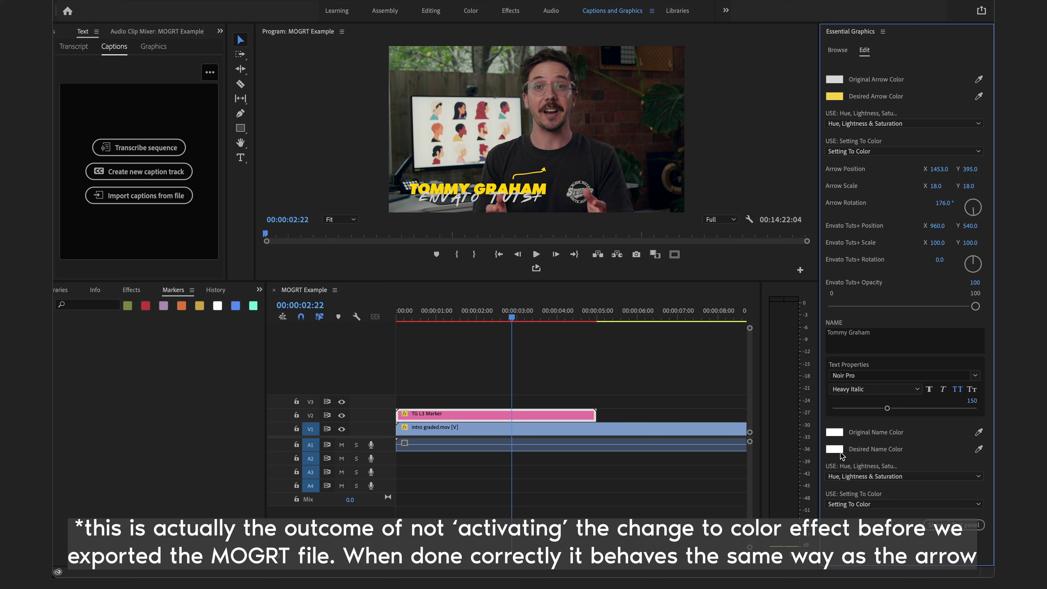
{"action": "left_click", "coordinate": [837, 451]}
{"action": "left_click_drag", "start_coordinate": [695, 223], "coordinate": [665, 316]}
{"action": "left_click", "coordinate": [783, 200]}
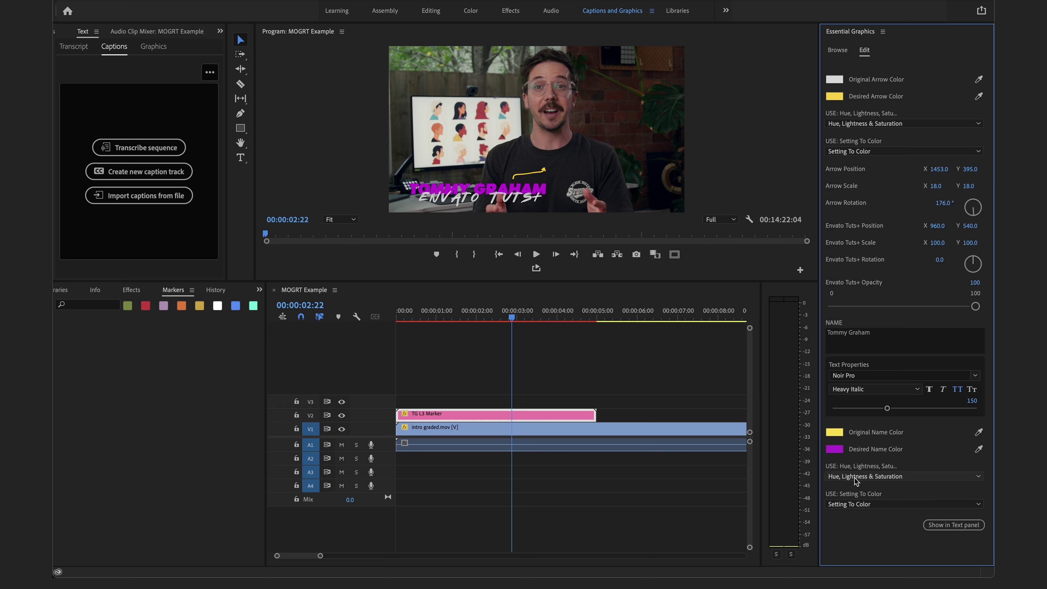
Copy the BC12D0 hex and apply it as the Desired Arrow Color
{"action": "left_click", "coordinate": [835, 449]}
{"action": "double_click", "coordinate": [738, 344]}
{"action": "key", "text": "super+c"}
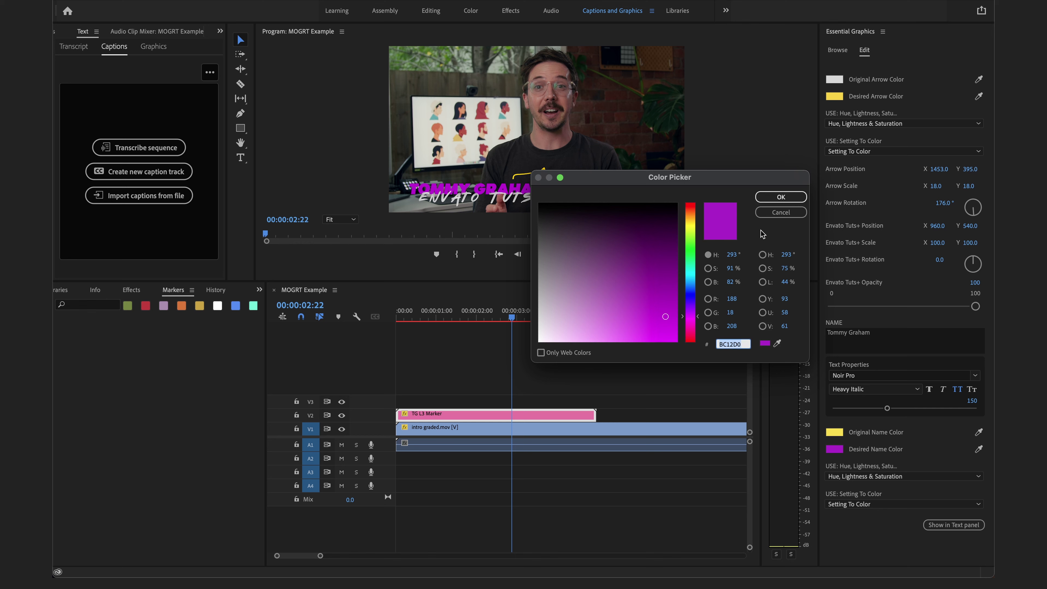
{"action": "left_click", "coordinate": [781, 197]}
{"action": "left_click", "coordinate": [835, 96]}
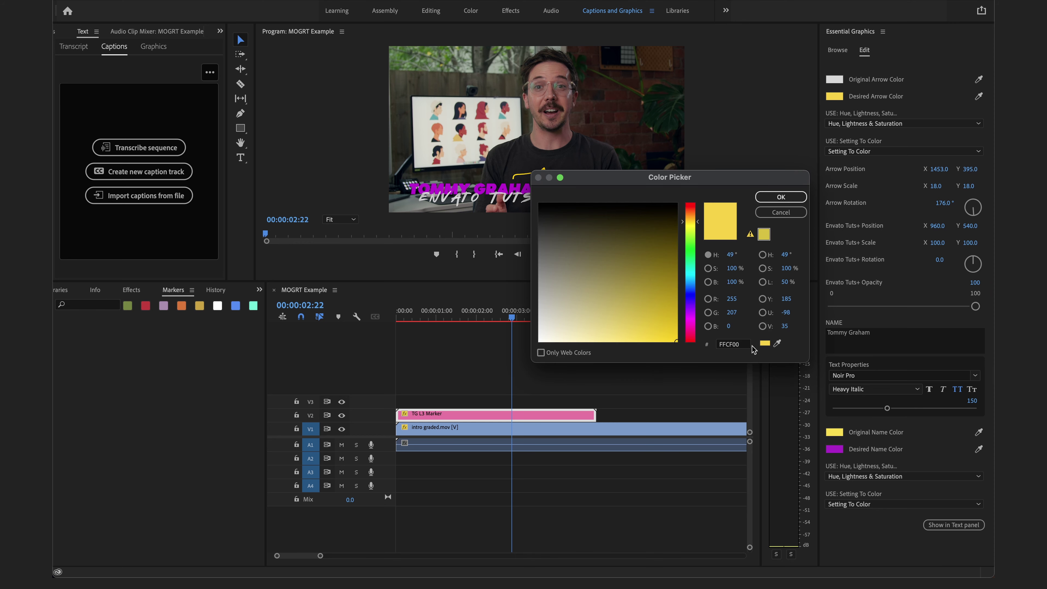
{"action": "double_click", "coordinate": [738, 344]}
{"action": "key", "text": "super+v"}
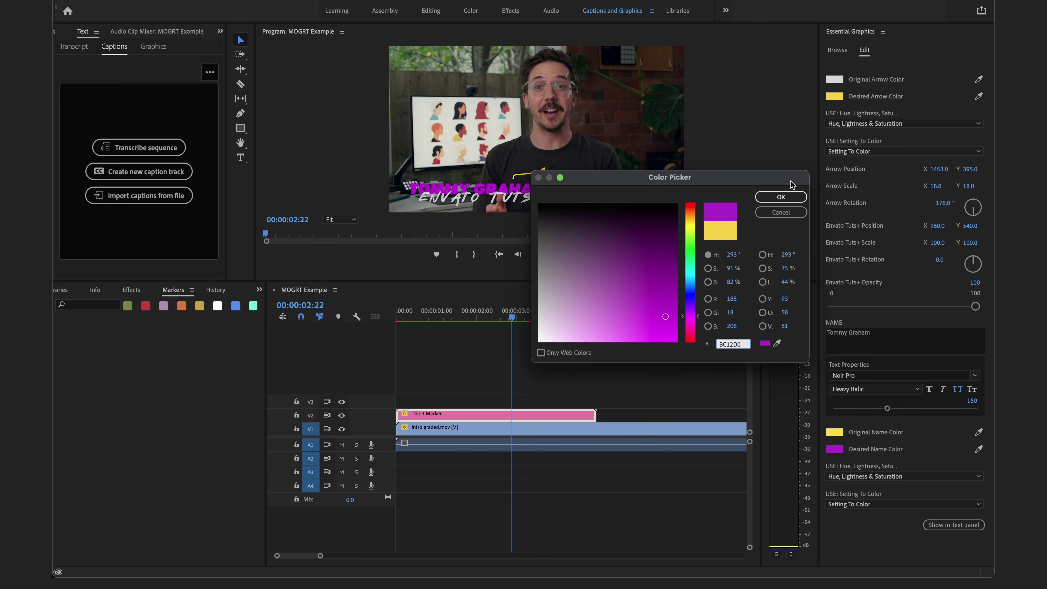
{"action": "left_click", "coordinate": [779, 197]}
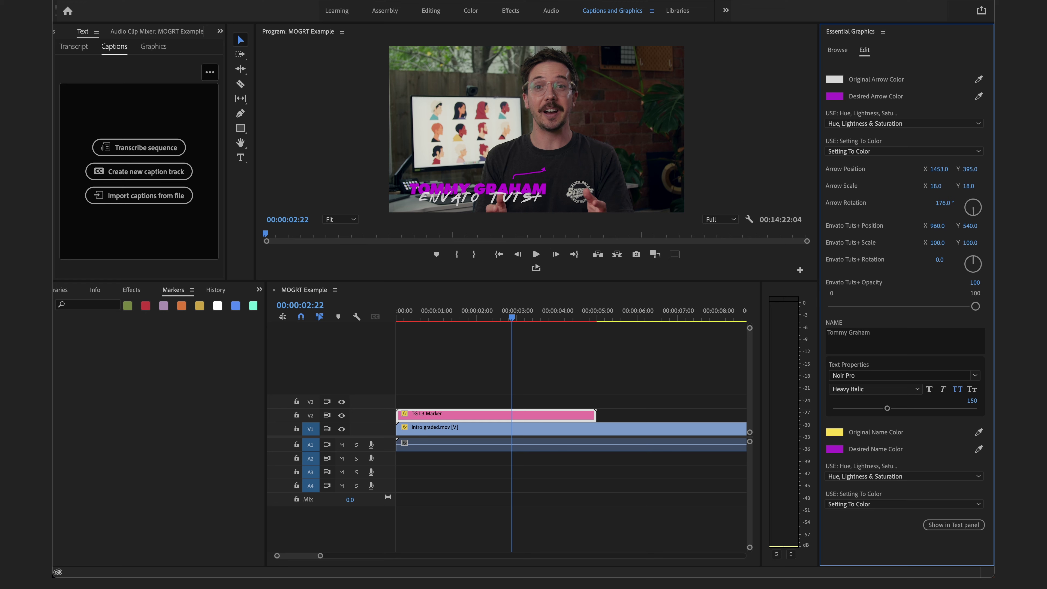
Scale Envato Tuts+ to 119%, raise the name size to 181, and move the lower third to 664, 879
{"action": "left_click_drag", "start_coordinate": [938, 243], "coordinate": [913, 326]}
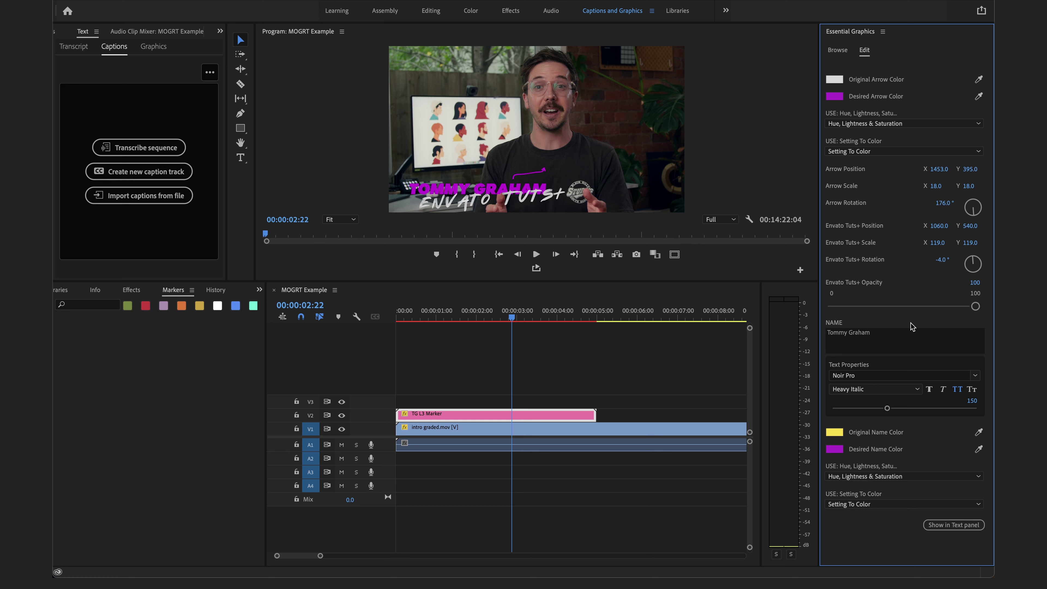
{"action": "left_click_drag", "start_coordinate": [889, 410], "coordinate": [895, 409]}
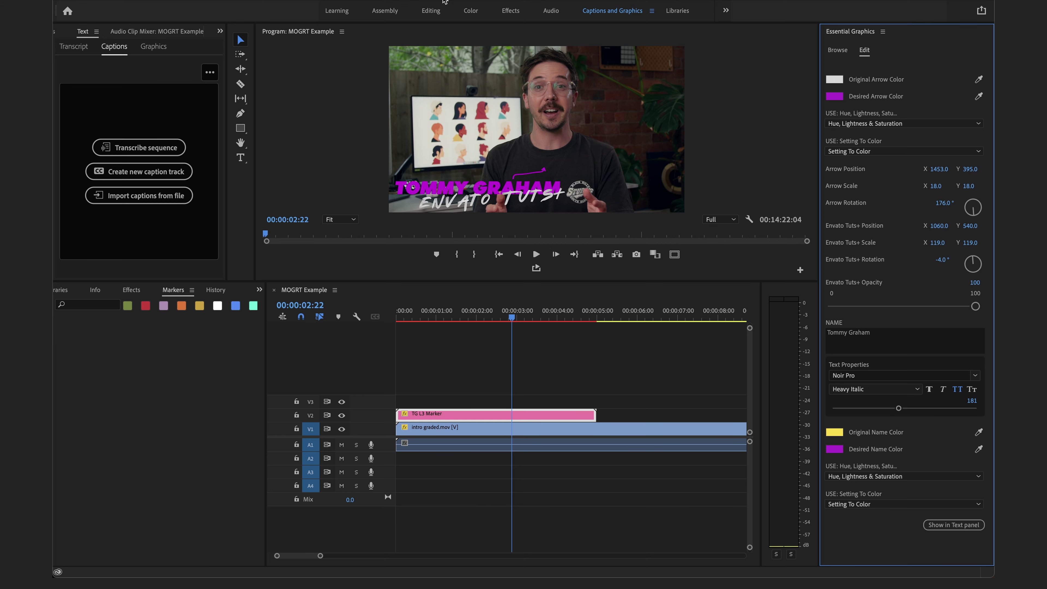
{"action": "left_click", "coordinate": [431, 10]}
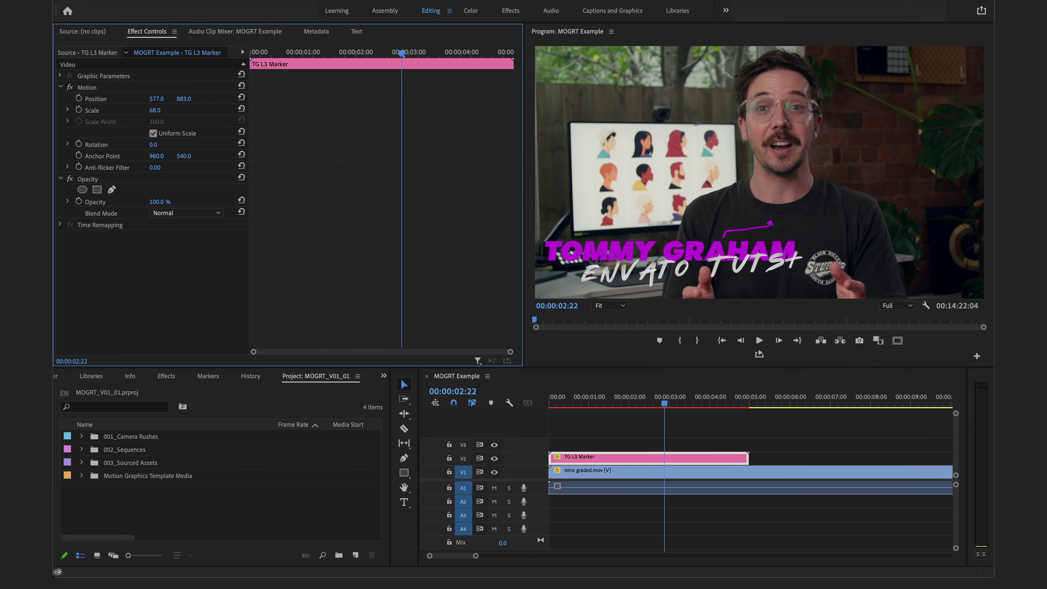
{"action": "left_click_drag", "start_coordinate": [184, 99], "coordinate": [192, 99]}
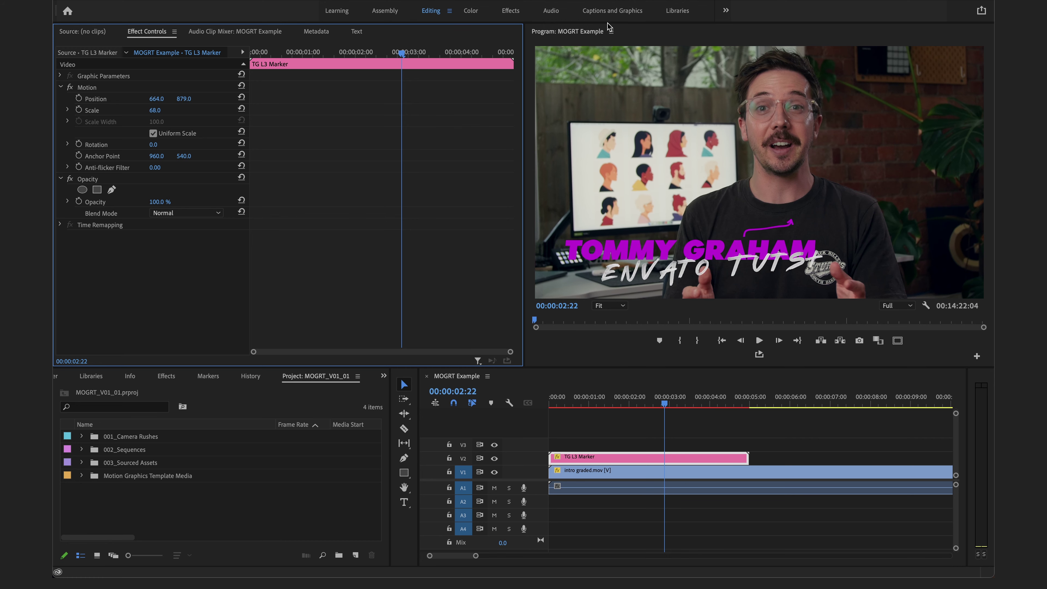
{"action": "left_click", "coordinate": [612, 11]}
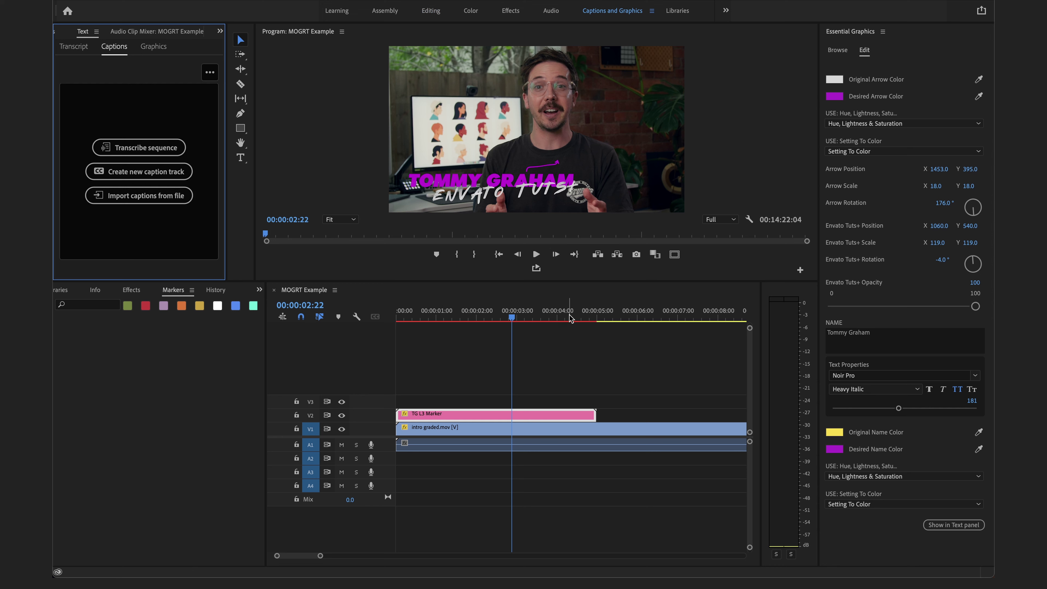
{"action": "left_click", "coordinate": [625, 315]}
{"action": "key", "text": "Home"}
{"action": "key", "text": "space"}
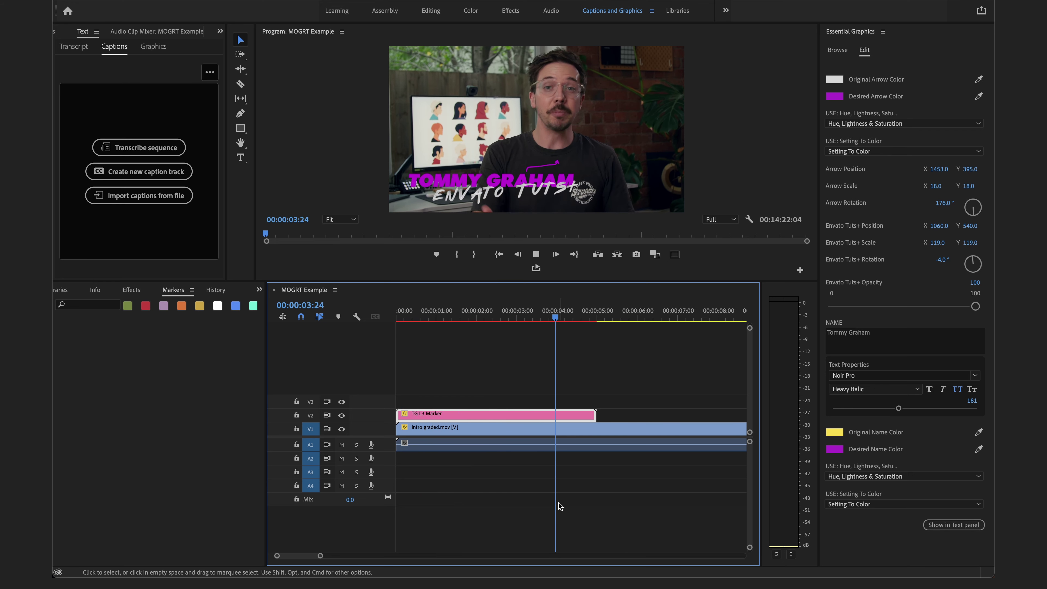
{"action": "key", "text": "space"}
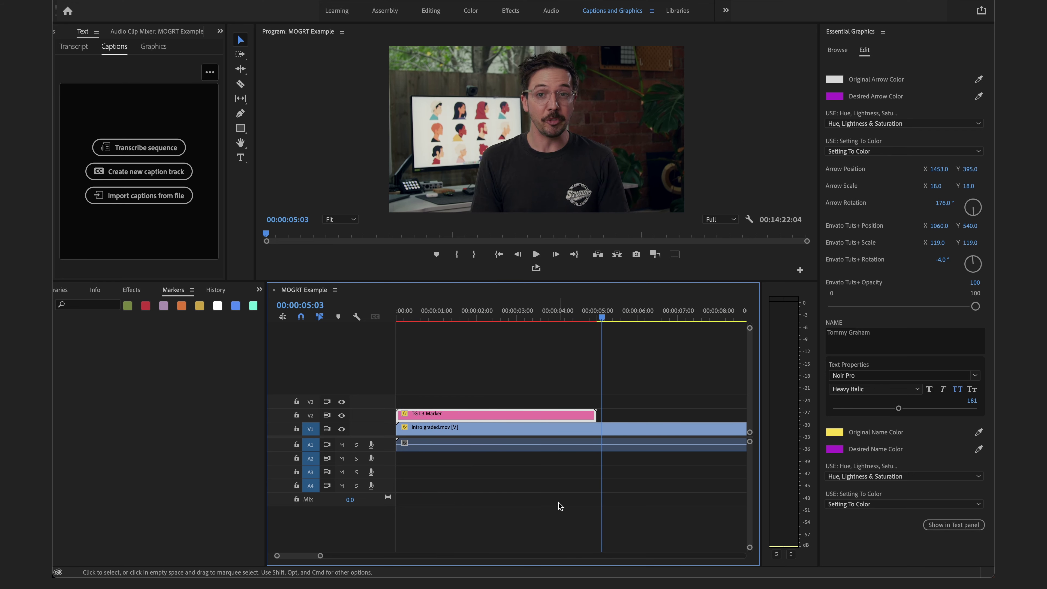